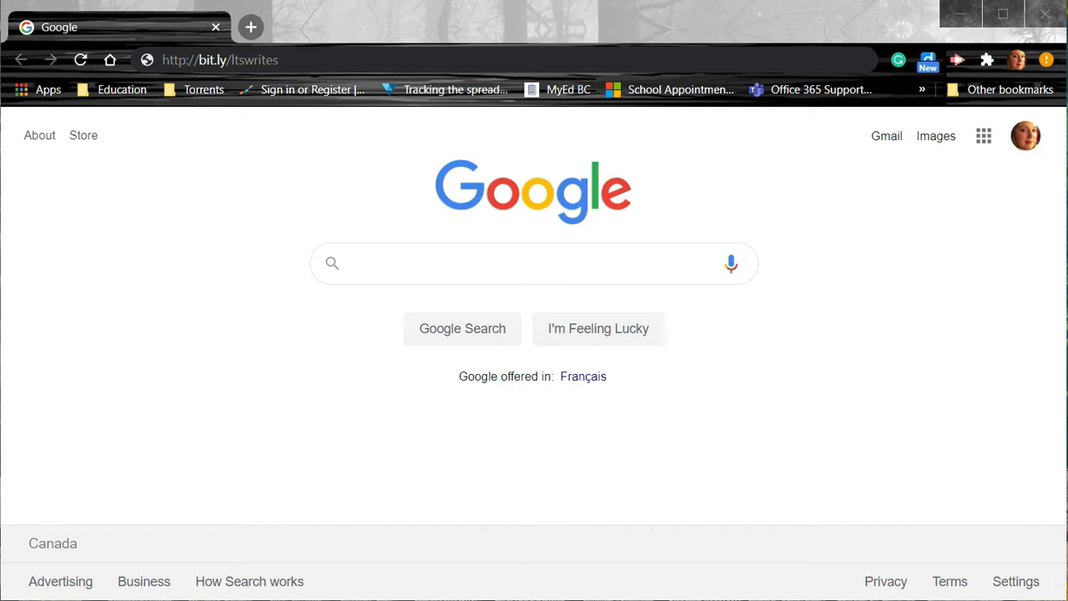
# Step: Open bit.ly/ltswrites and fill in the sign-up form with the username wordsmith13 and the account password
pyautogui.press('Return')
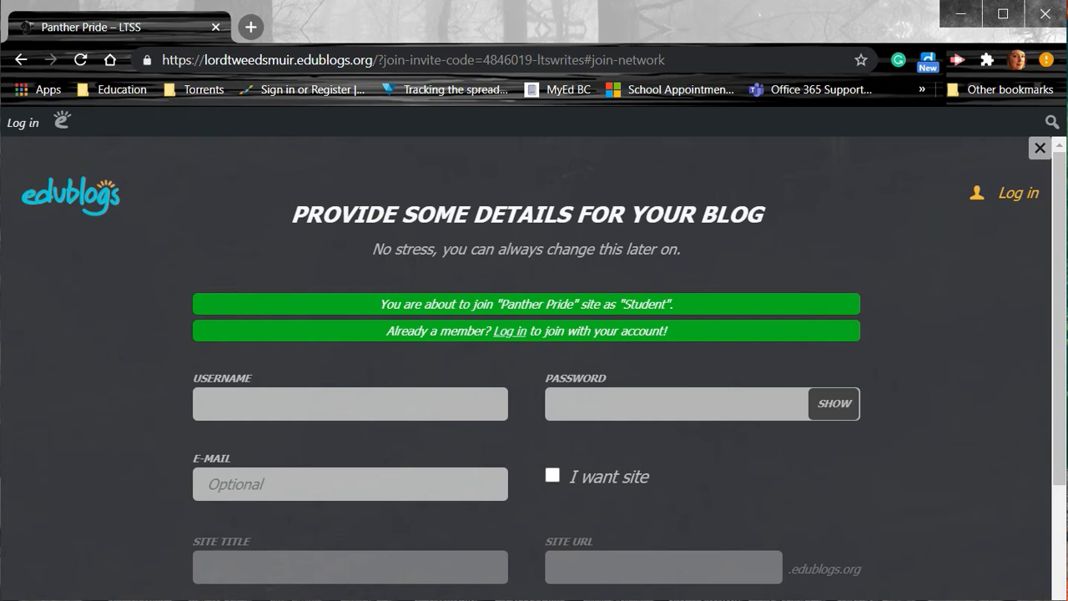
pyautogui.click(351, 404)
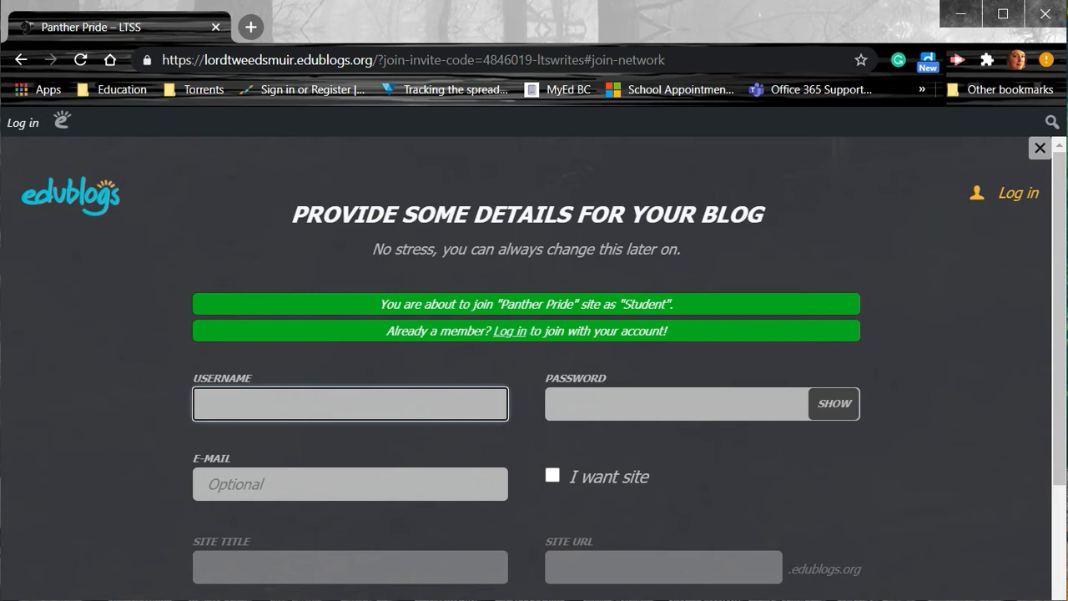
pyautogui.write('wordsmith')
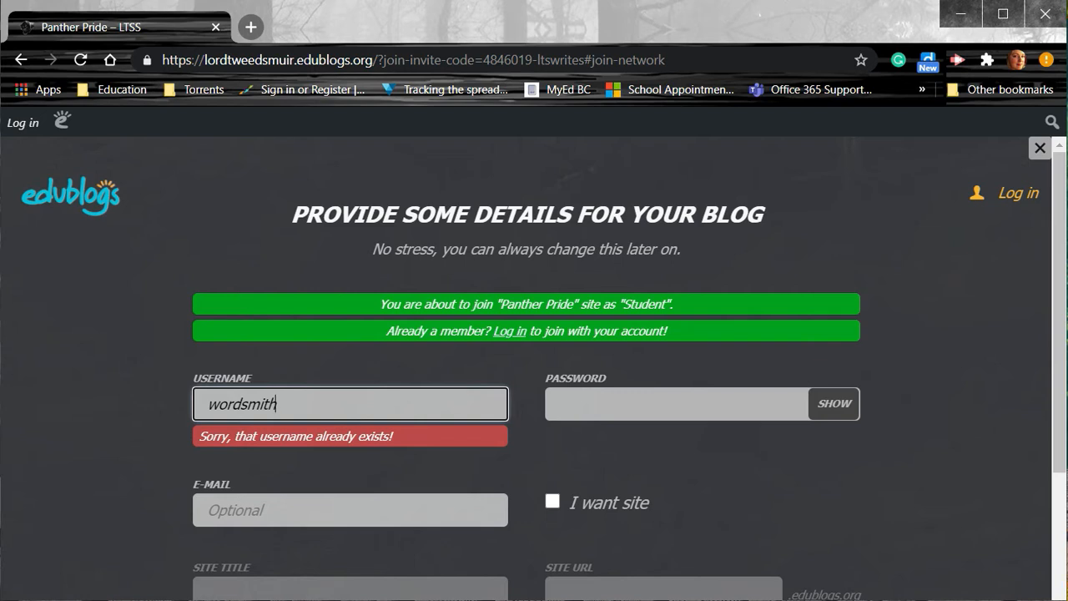
pyautogui.write('13')
pyautogui.press('Tab')
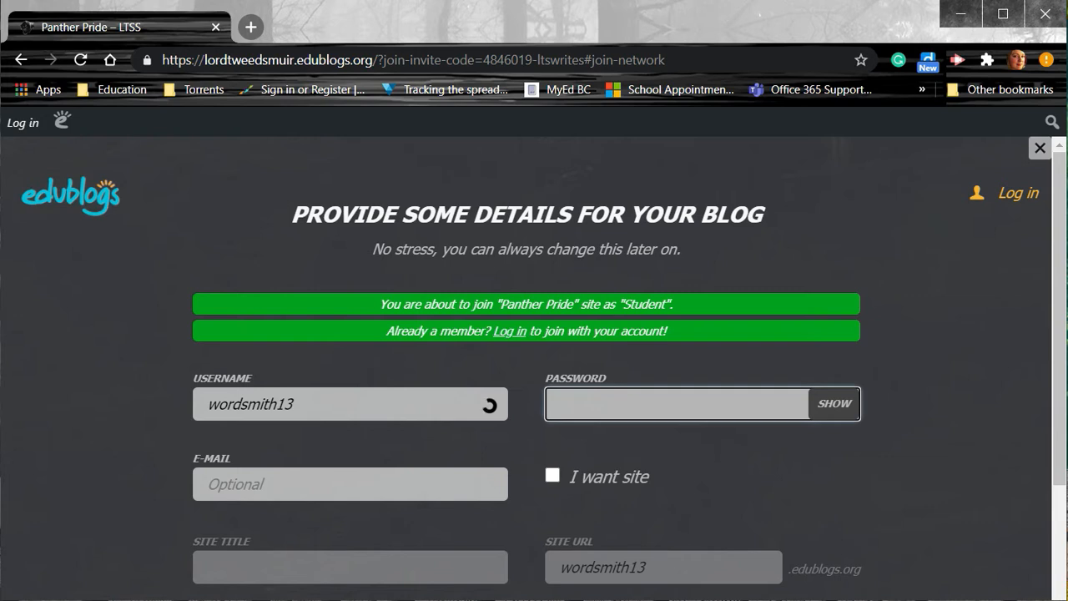
pyautogui.write('********')
# Step: Request a site with the registration and set its title to the teacher's name followed by "Blog"
pyautogui.click(552, 476)
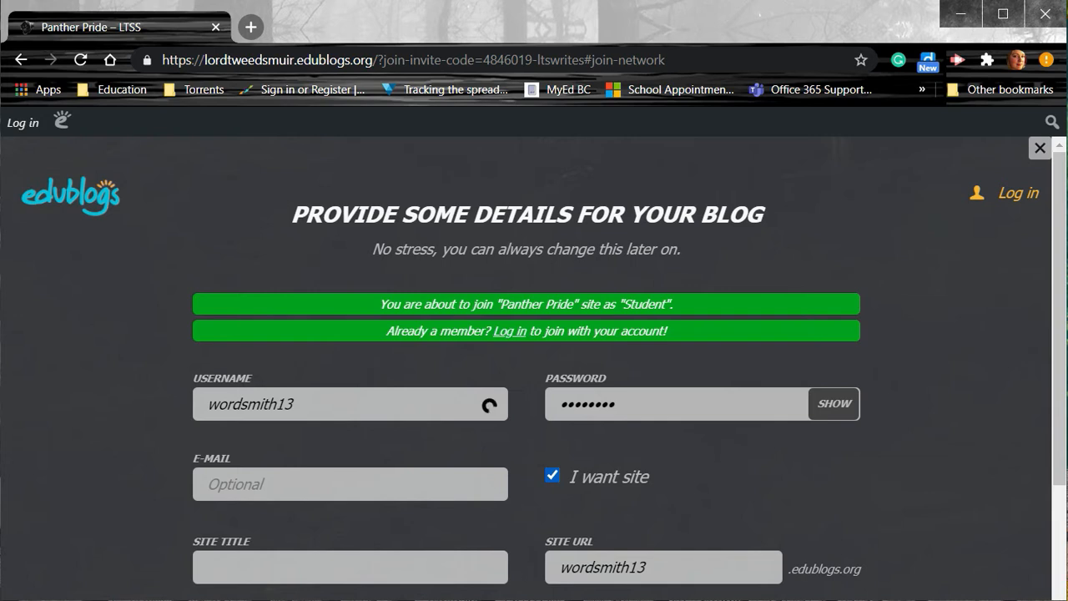
pyautogui.scroll(-2, 534, 375)
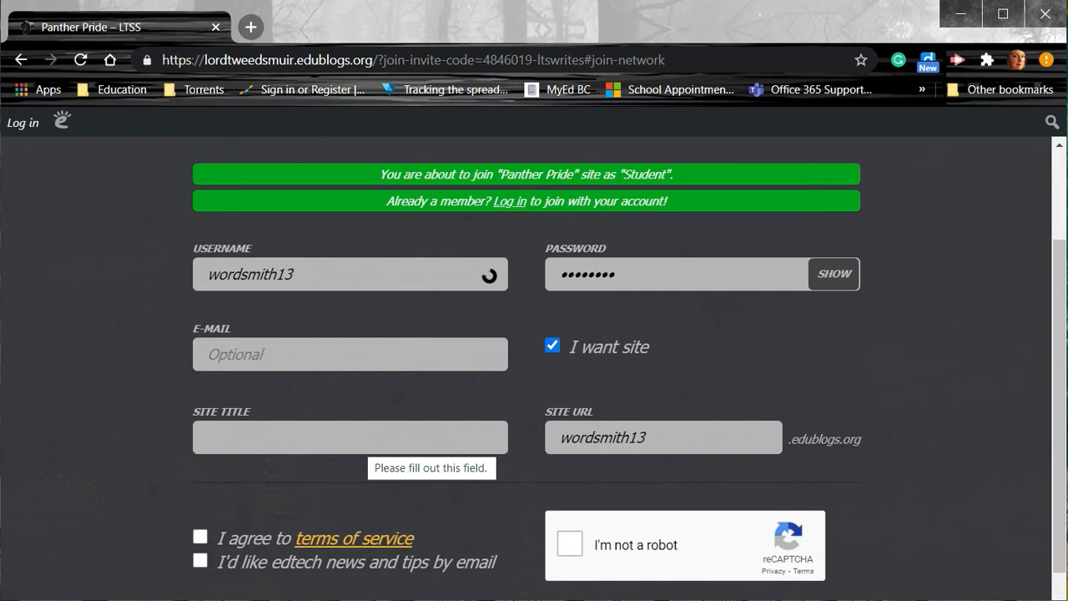
pyautogui.click(367, 439)
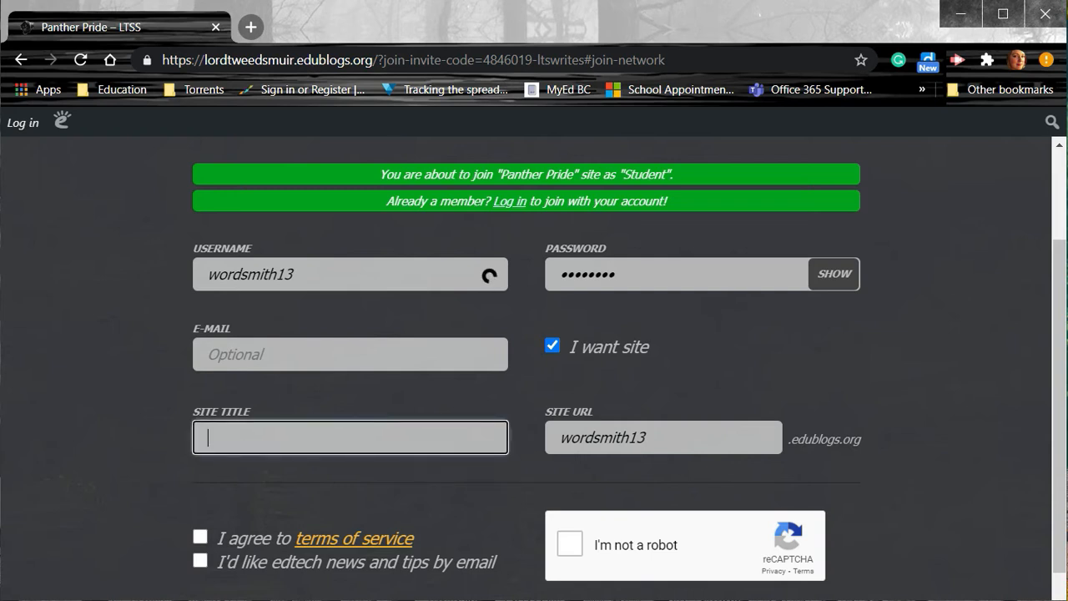
pyautogui.write("Ms Smith's Blog")
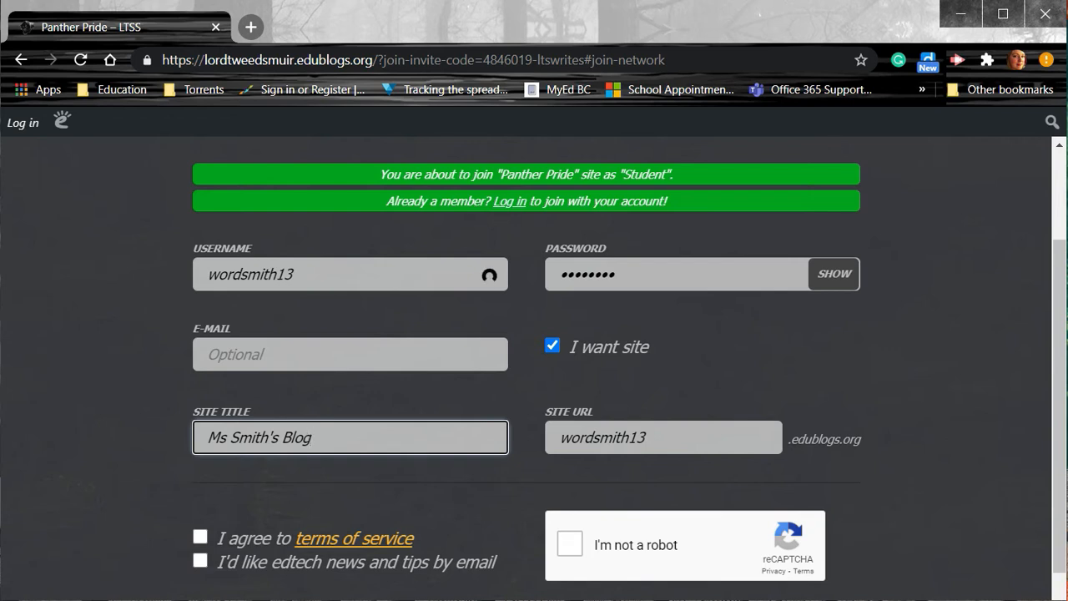
# Step: Agree to the terms of service, complete the reCAPTCHA check and create the site
pyautogui.click(201, 537)
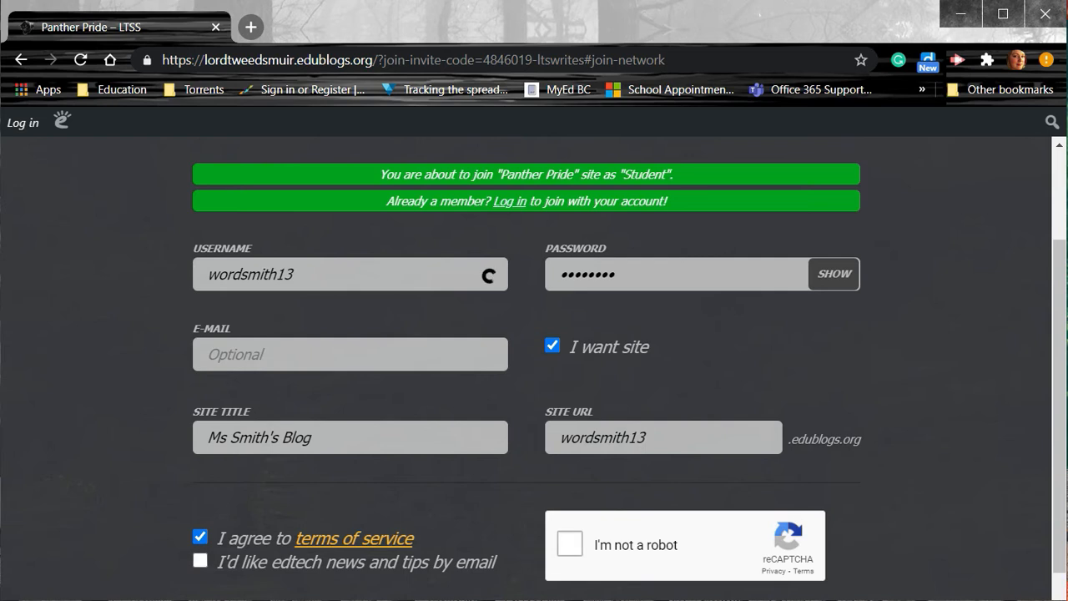
pyautogui.click(570, 545)
pyautogui.scroll(-1, 534, 367)
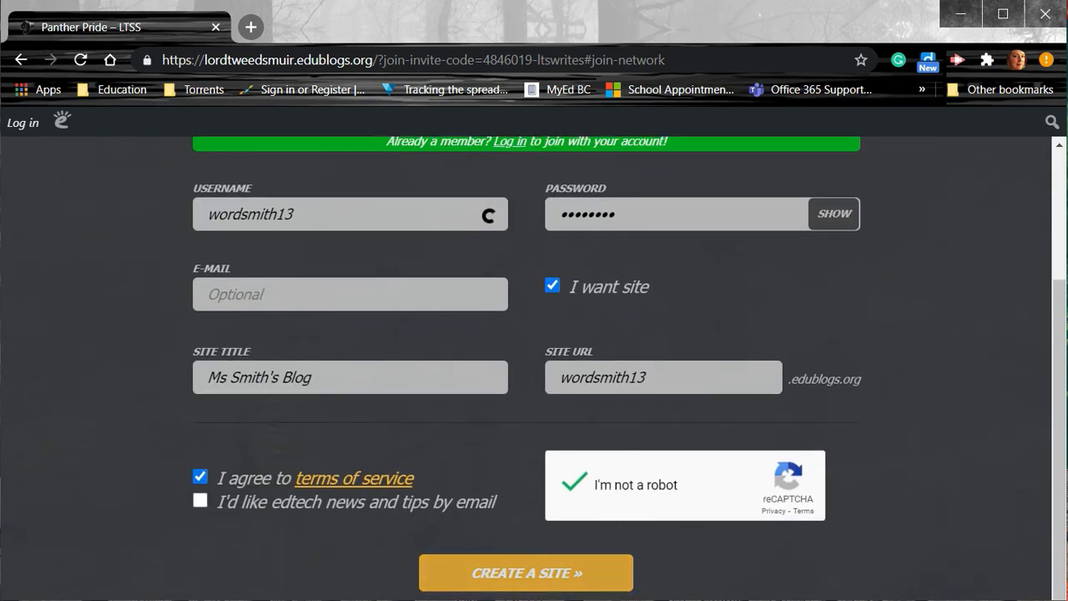
pyautogui.click(526, 573)
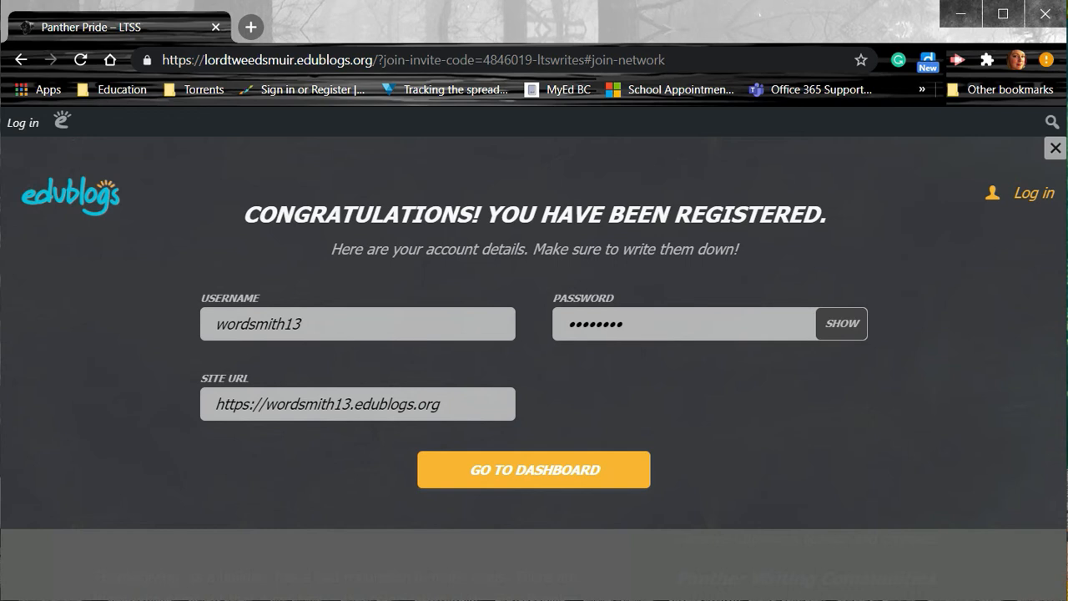
# Step: Go to the new blog's dashboard, visit the live site and open the comments page of the "Hello world!" post
pyautogui.click(534, 469)
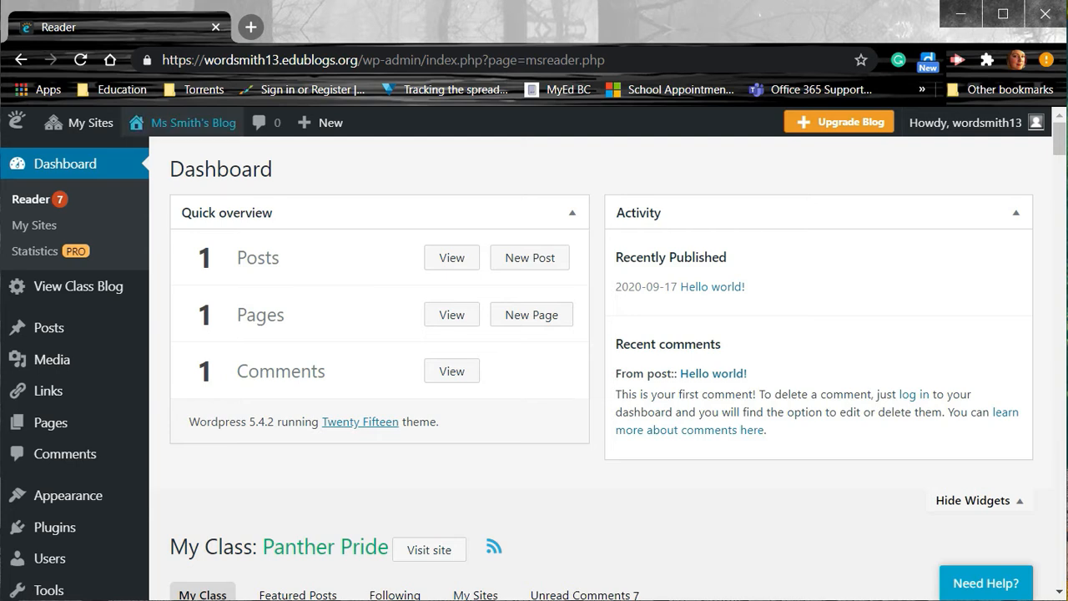
pyautogui.moveTo(184, 123)
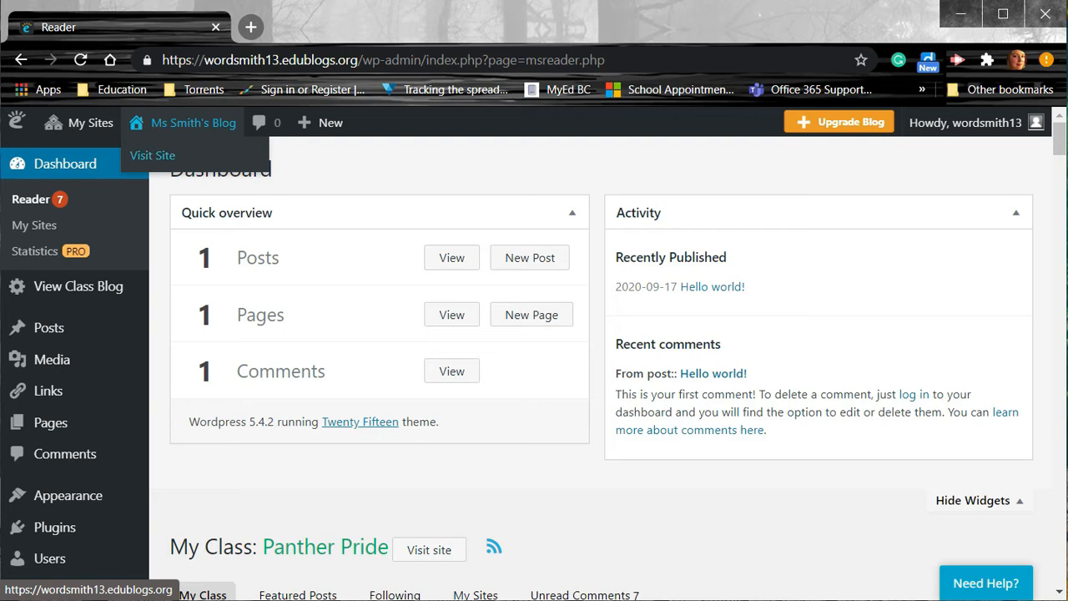
pyautogui.click(153, 155)
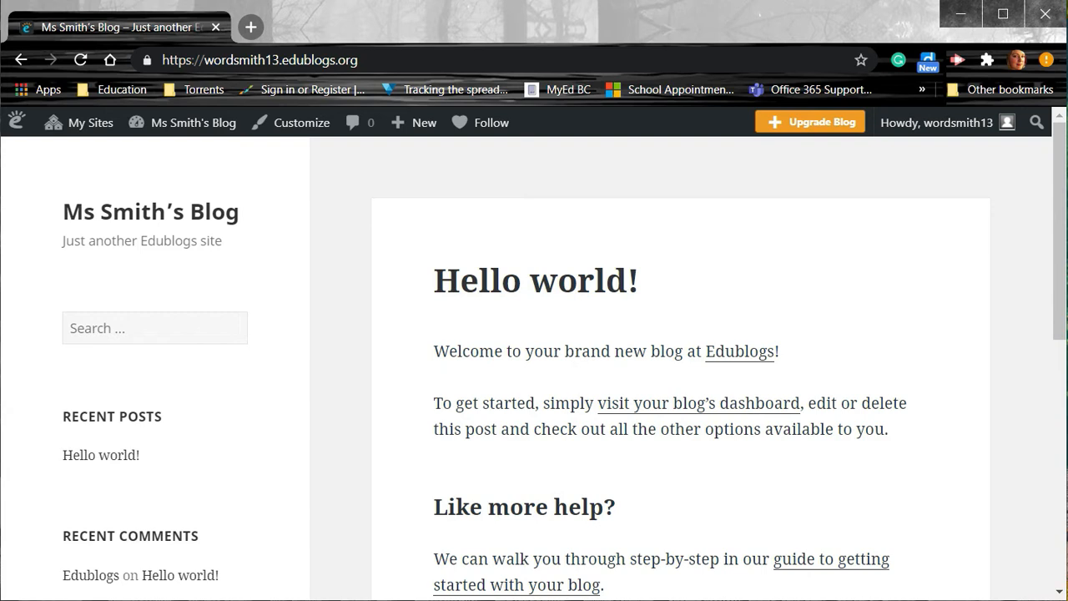
pyautogui.scroll(-5, 634, 370)
pyautogui.click(635, 371)
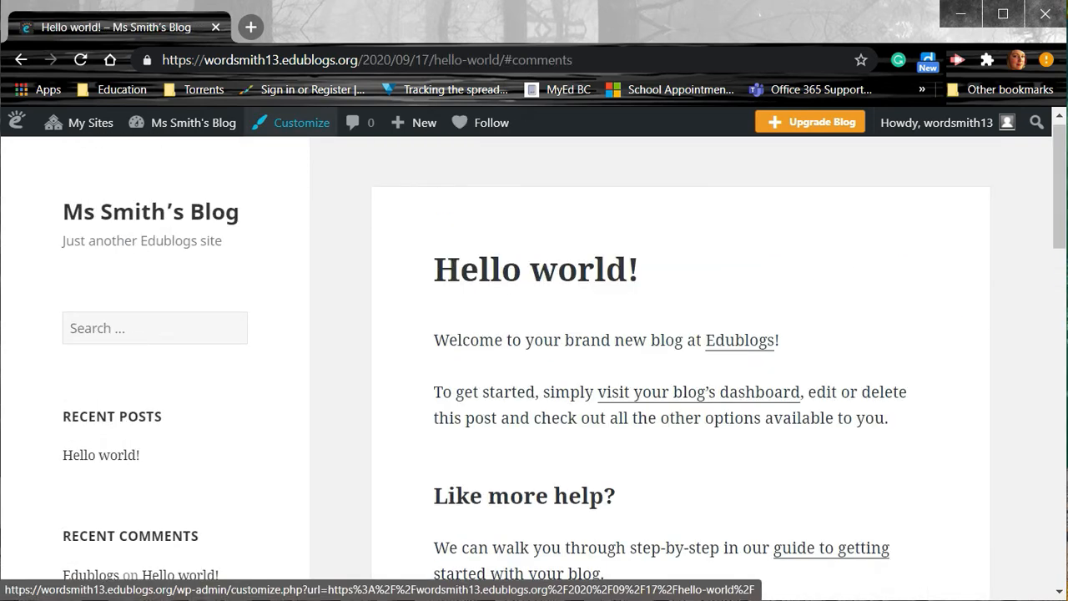
# Step: Open the blog's customizer, browse the installed themes and start a live preview of the Anarcho Notepad theme
pyautogui.click(292, 122)
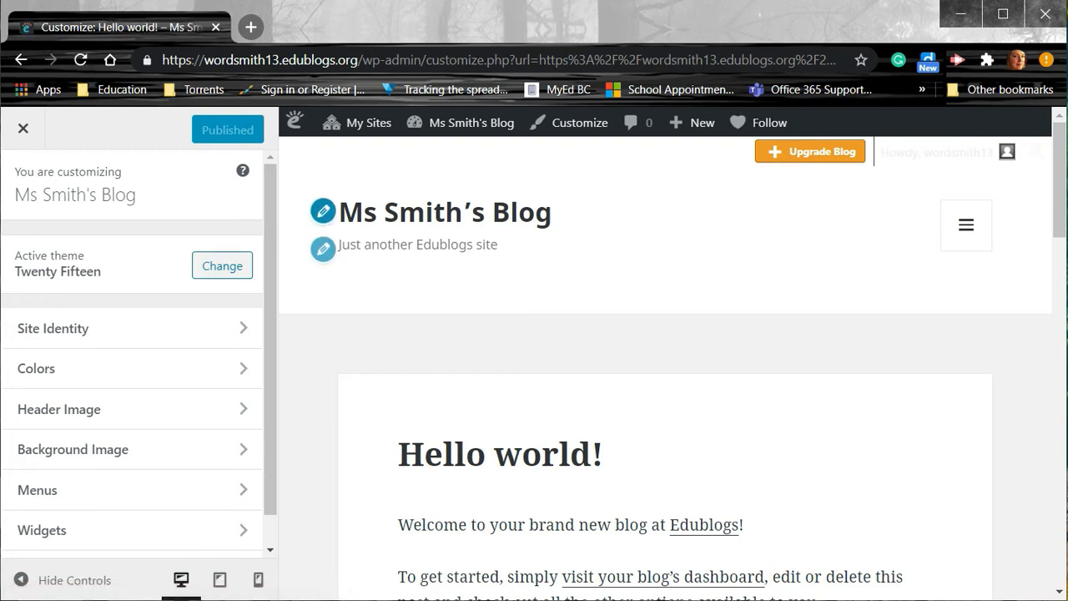
pyautogui.click(222, 265)
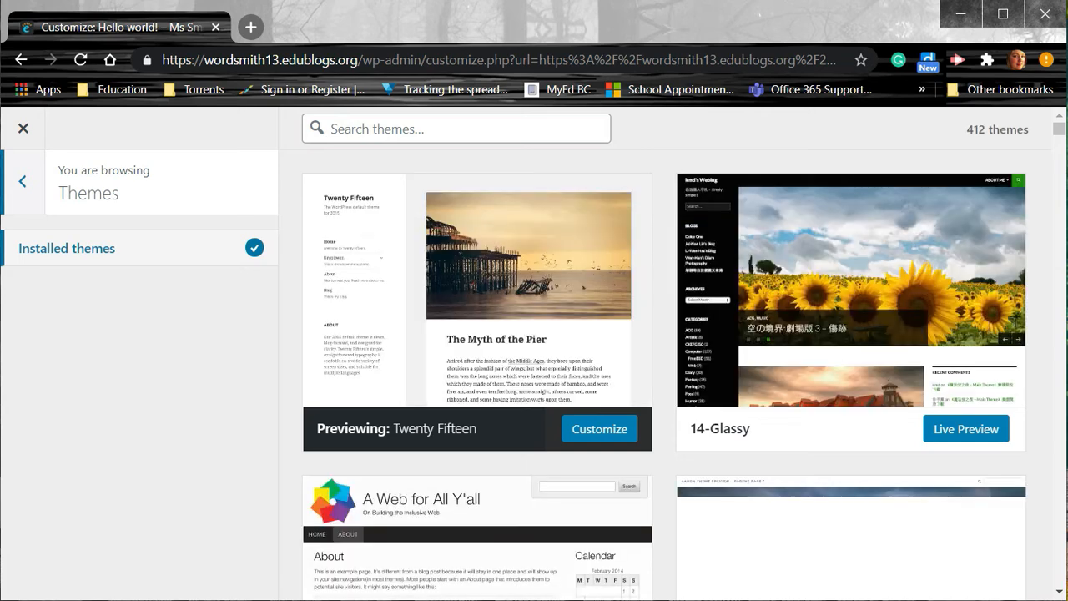
pyautogui.scroll(-2, 477, 251)
pyautogui.scroll(-5, 478, 265)
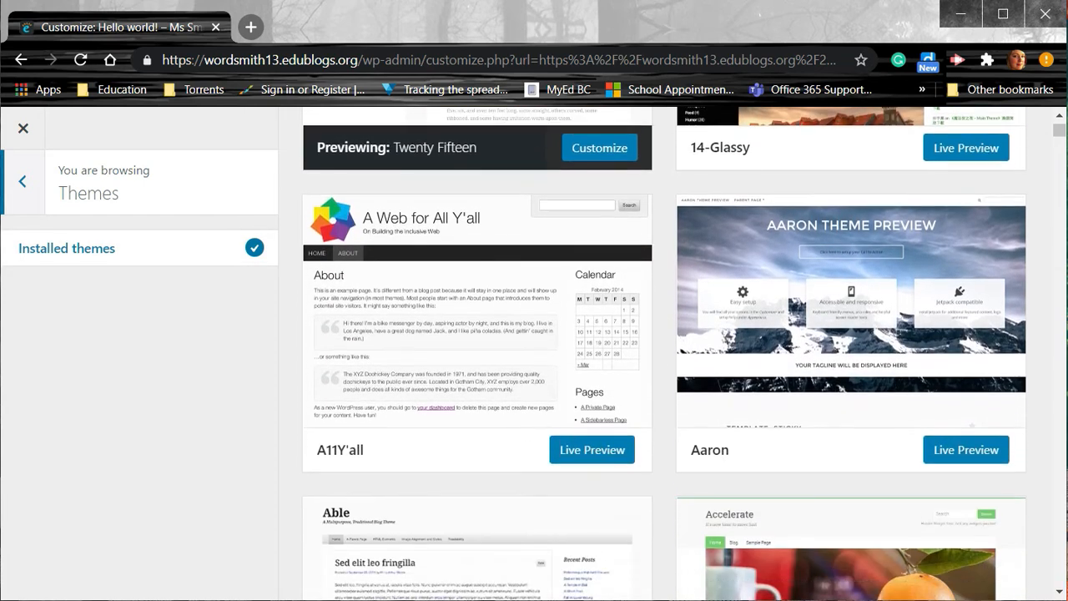
pyautogui.scroll(-4, 477, 377)
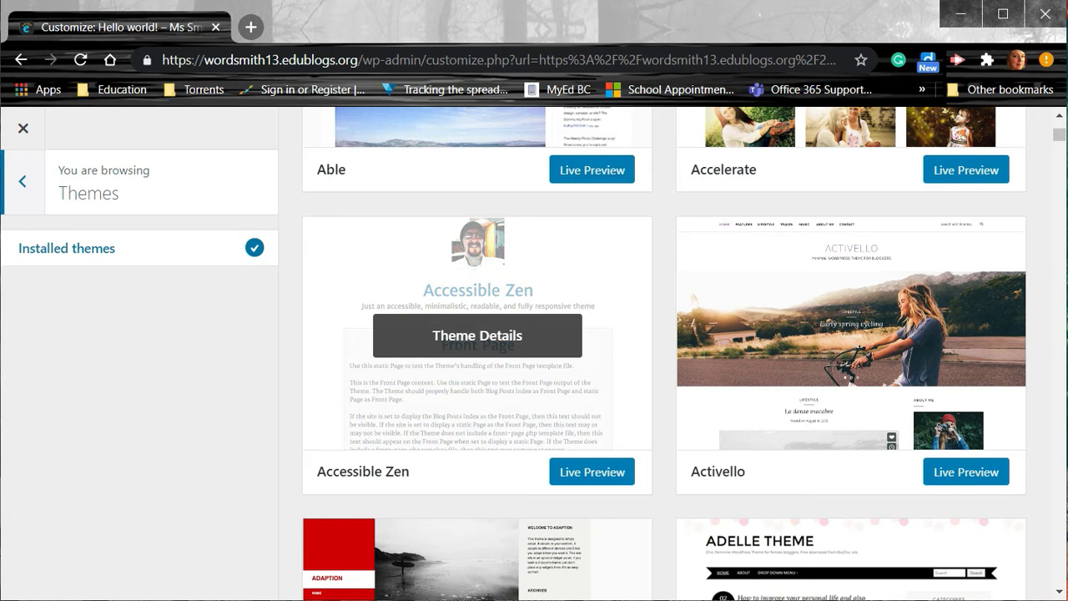
pyautogui.scroll(-2, 478, 334)
pyautogui.scroll(-2, 477, 334)
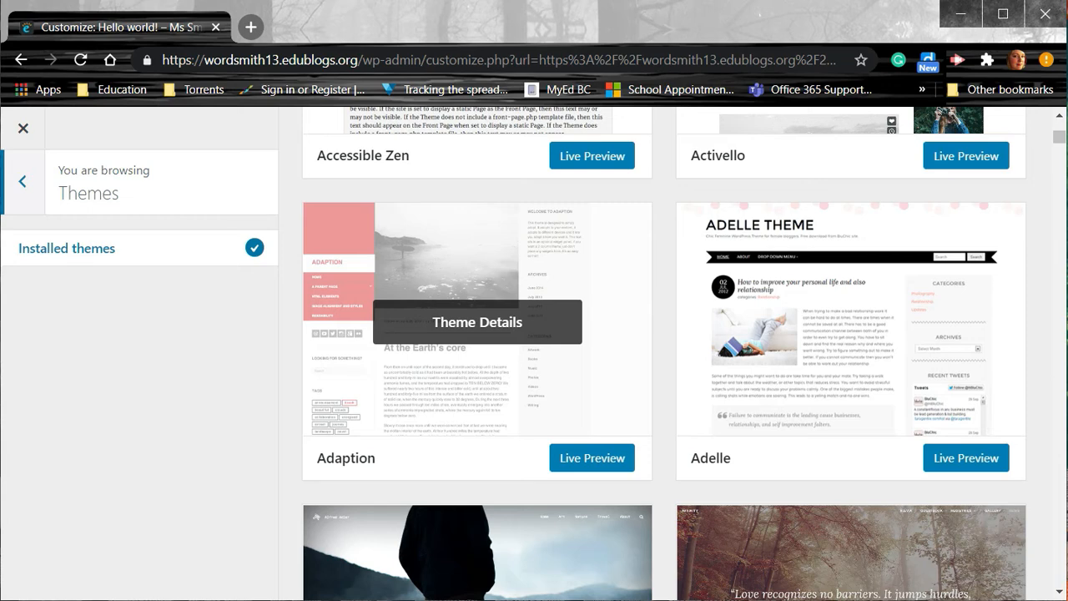
pyautogui.scroll(-7, 477, 334)
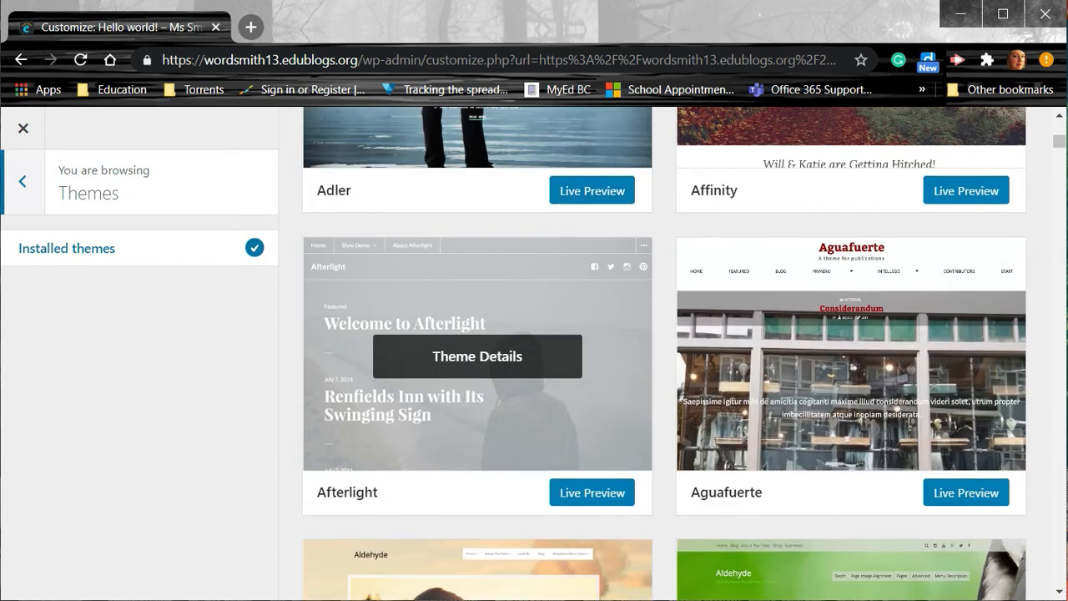
pyautogui.scroll(-6, 478, 356)
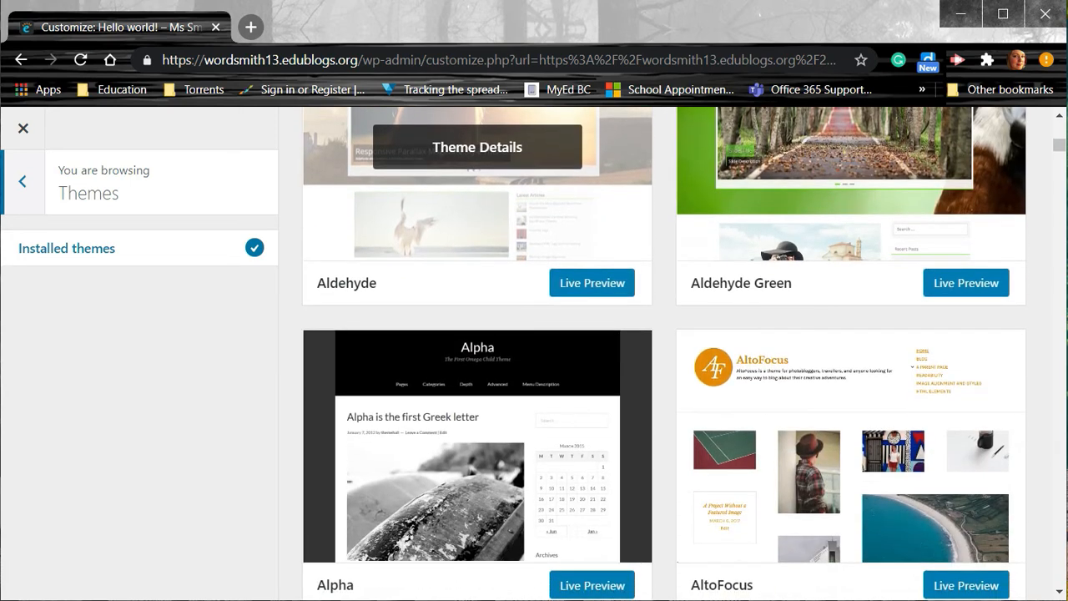
pyautogui.scroll(-5, 477, 357)
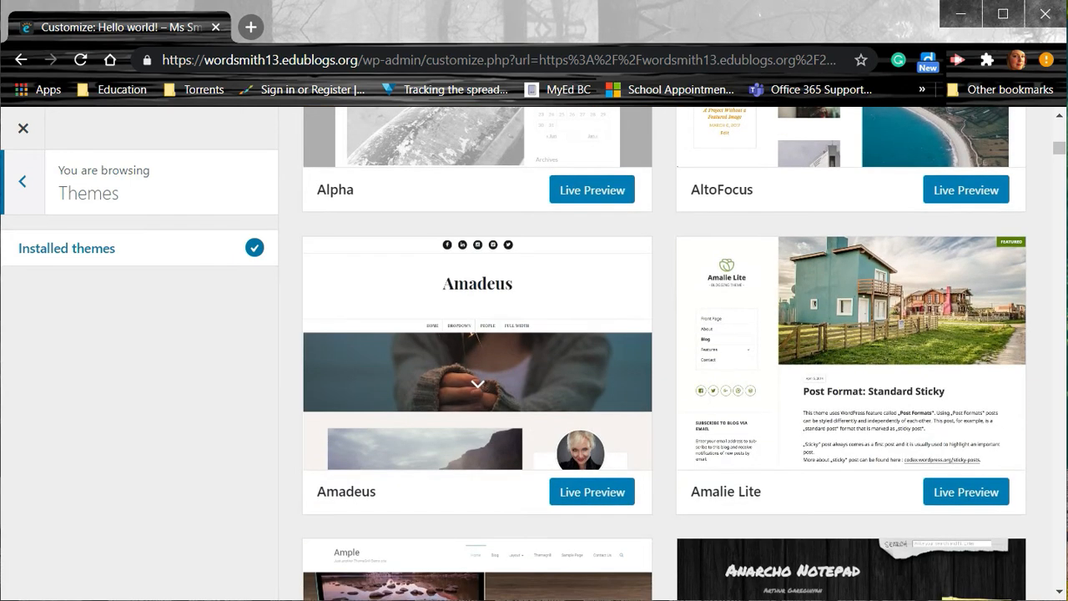
pyautogui.scroll(-4, 477, 356)
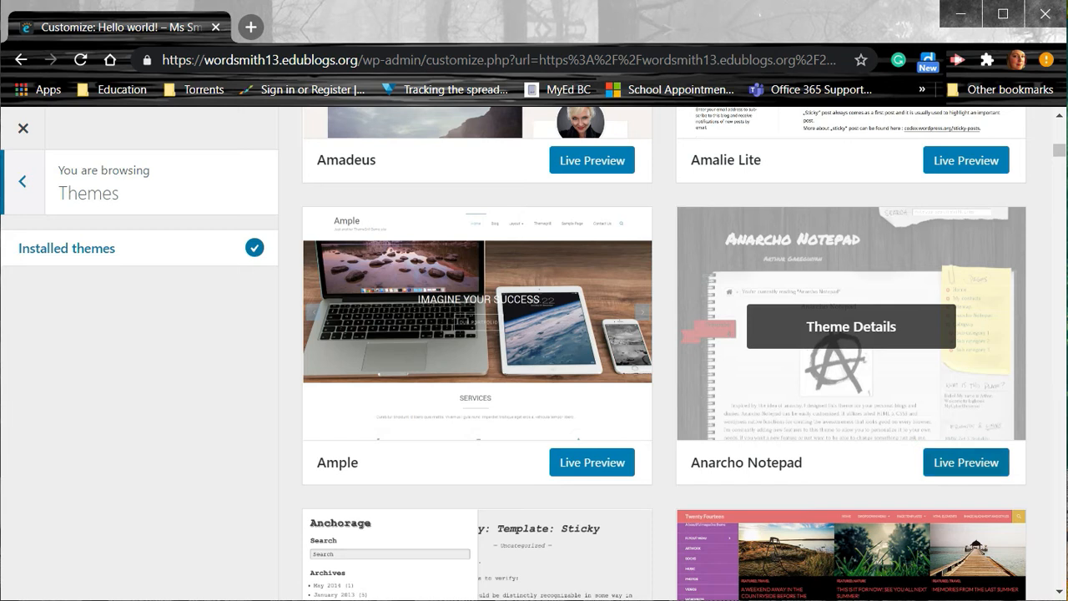
pyautogui.click(966, 462)
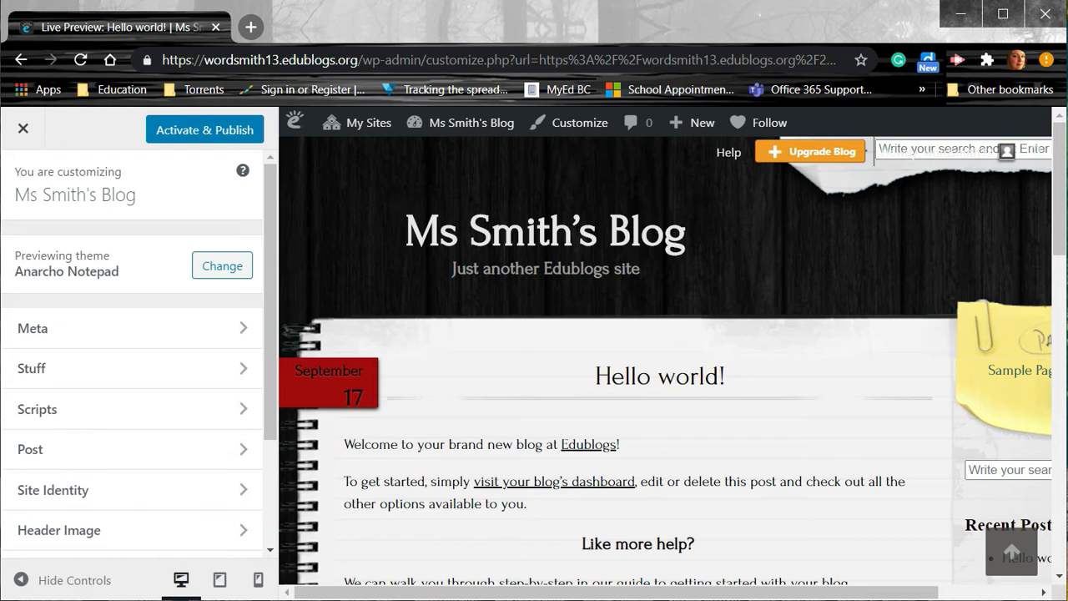
# Step: Set the tagline in the Site Identity settings to "writing up a storm" and return to the customizer overview
pyautogui.scroll(-5, 635, 359)
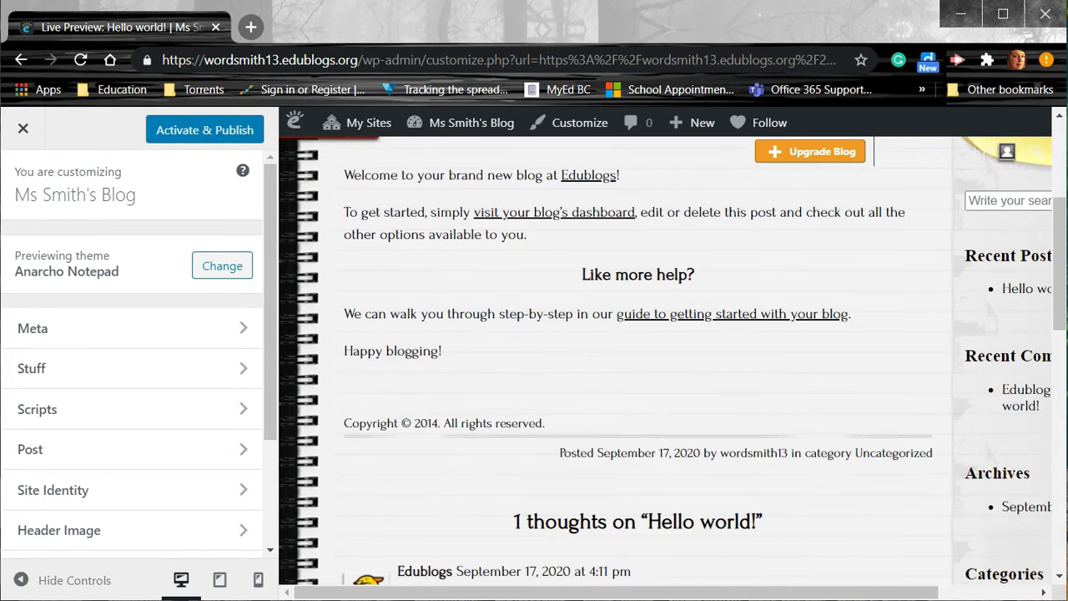
pyautogui.scroll(1, 672, 361)
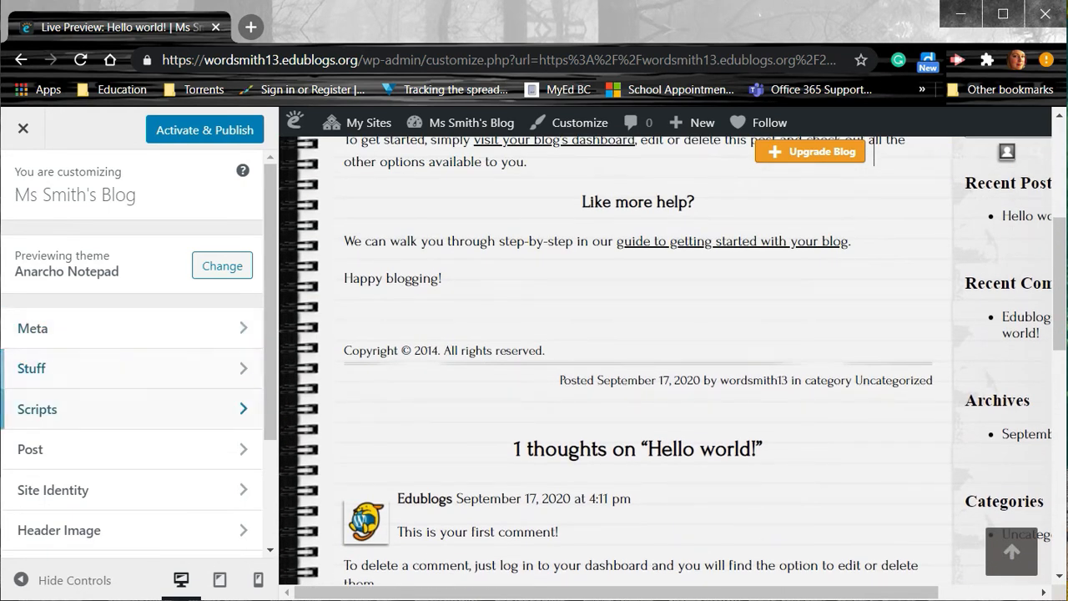
pyautogui.scroll(-3, 125, 468)
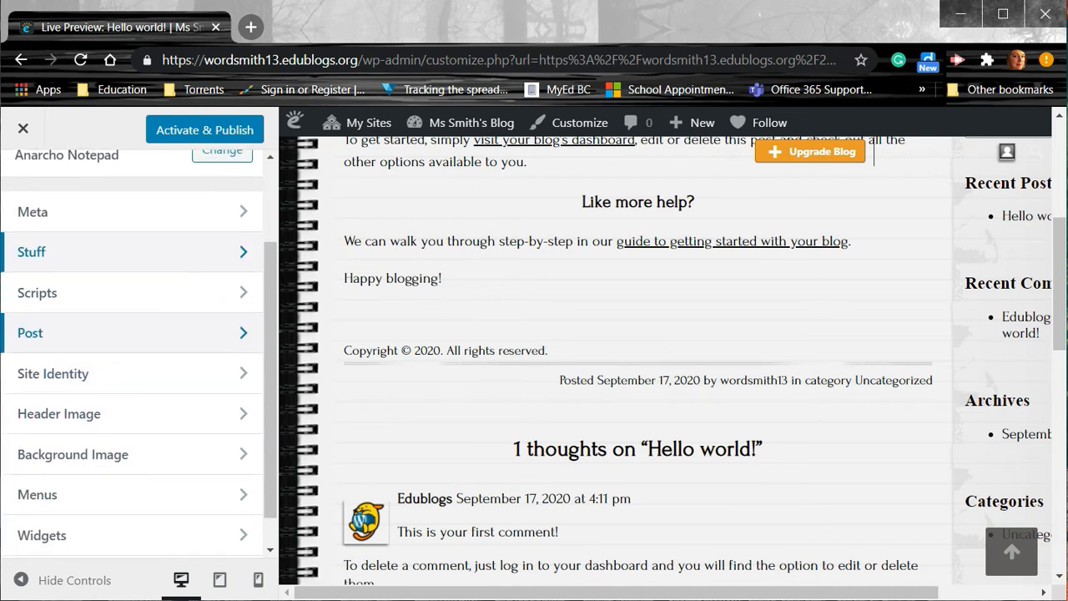
pyautogui.click(125, 373)
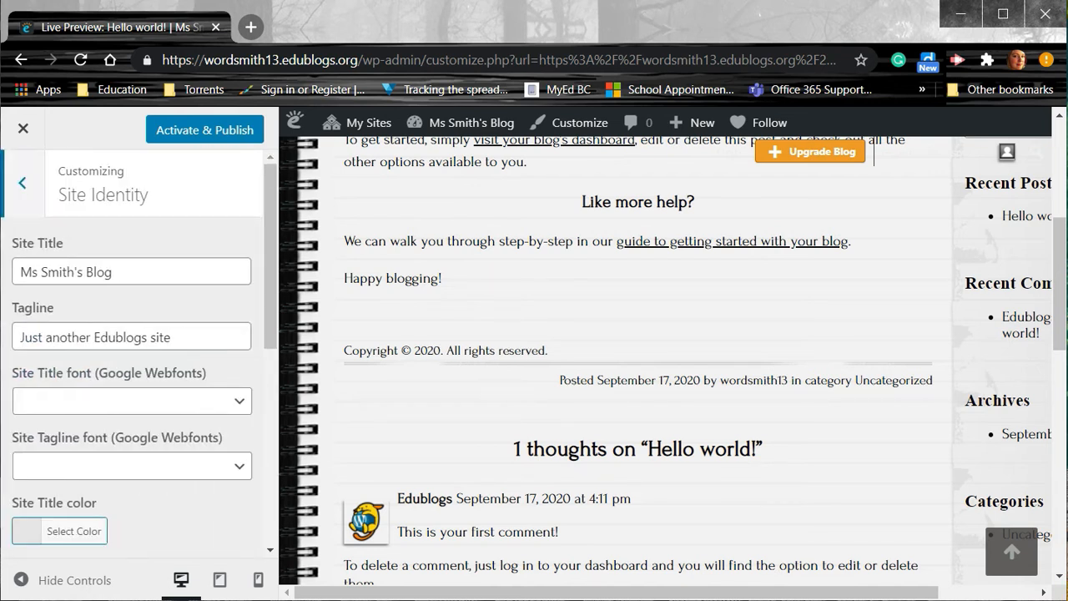
pyautogui.press('Tab')
pyautogui.press('Tab')
pyautogui.write('writing up a storm')
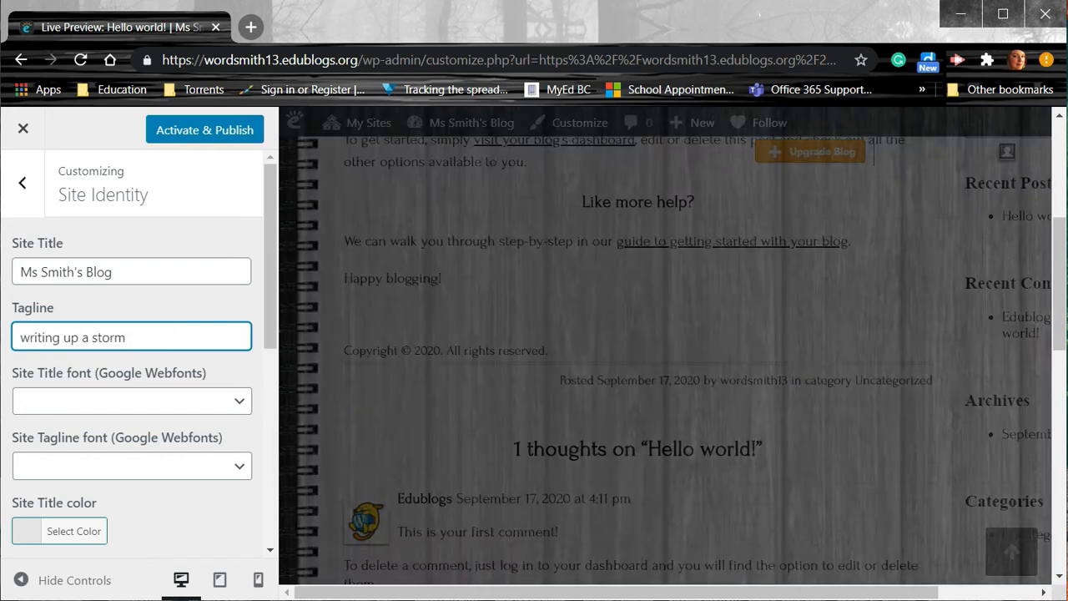
pyautogui.click(22, 183)
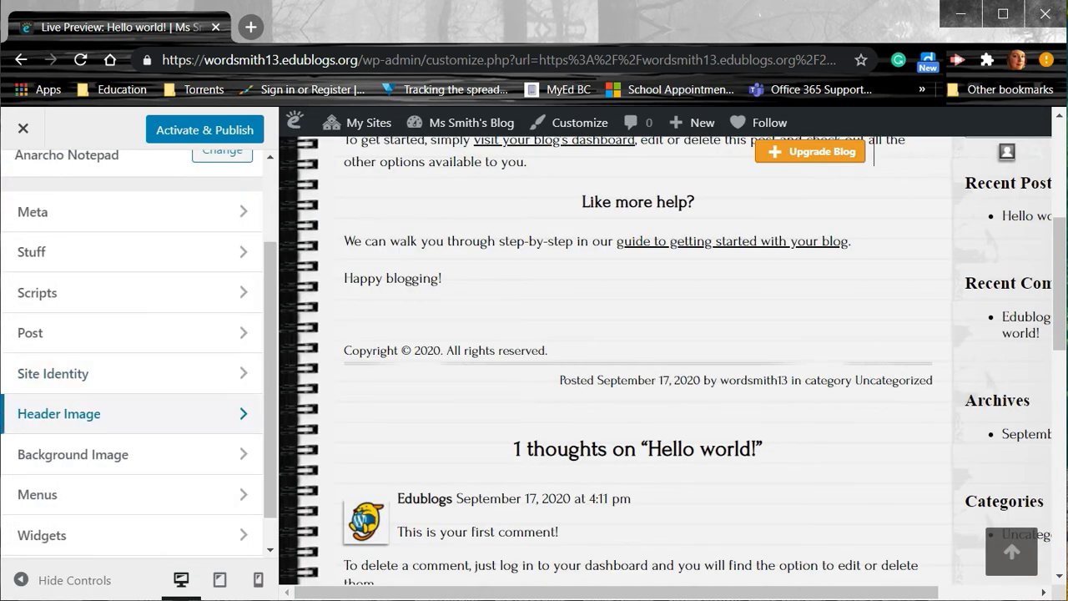
# Step: Start adding a new header image and browse to the scenery folder inside 00School > My Pictures on the school OneDrive
pyautogui.click(125, 413)
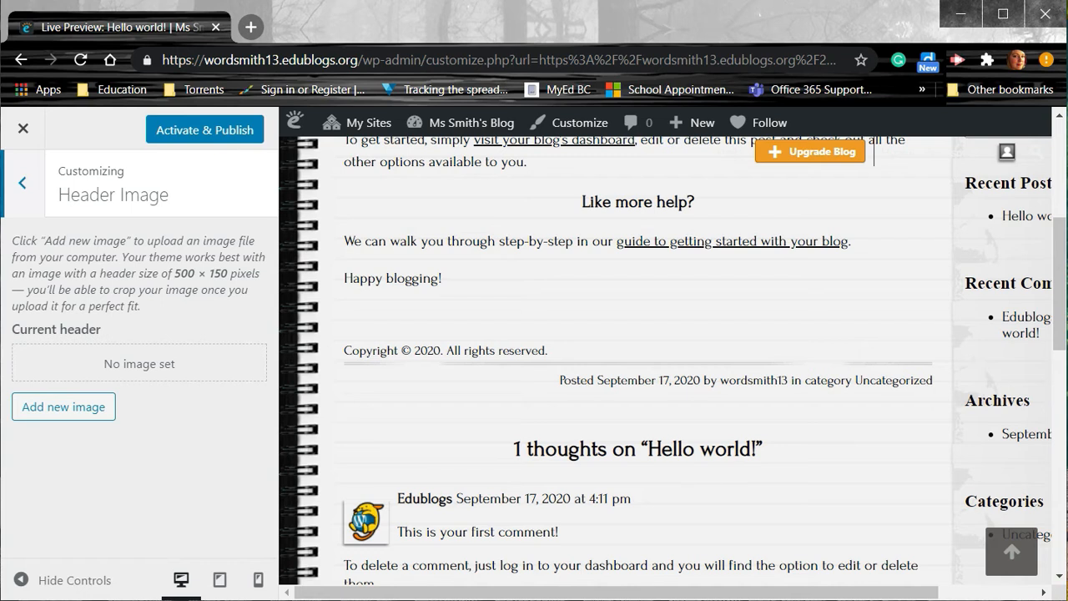
pyautogui.click(63, 407)
pyautogui.click(534, 419)
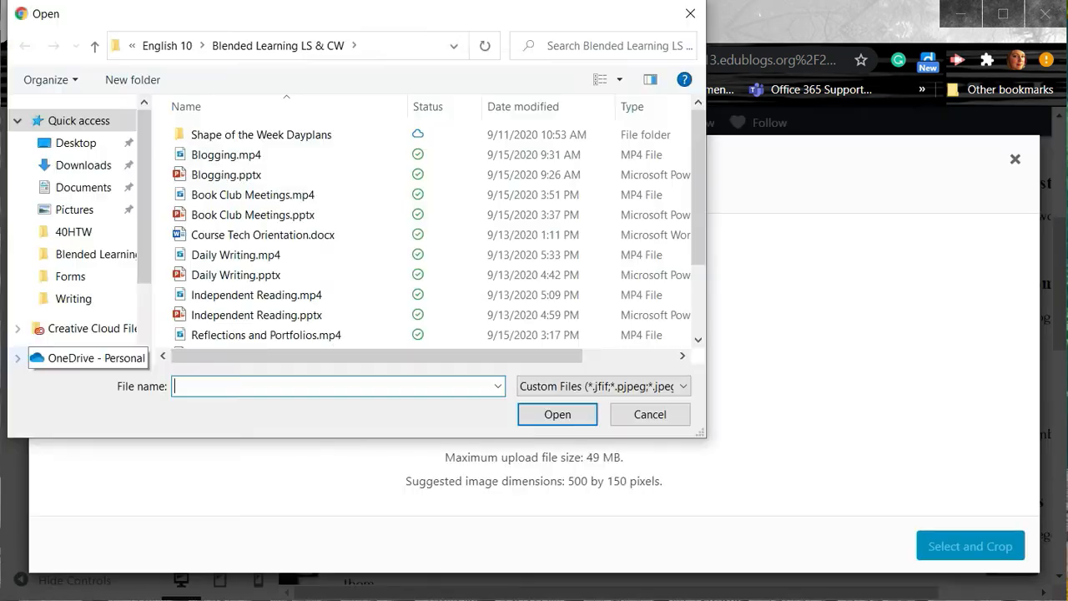
pyautogui.moveTo(145, 242); pyautogui.dragTo(145, 276)
pyautogui.click(90, 328)
pyautogui.doubleClick(219, 134)
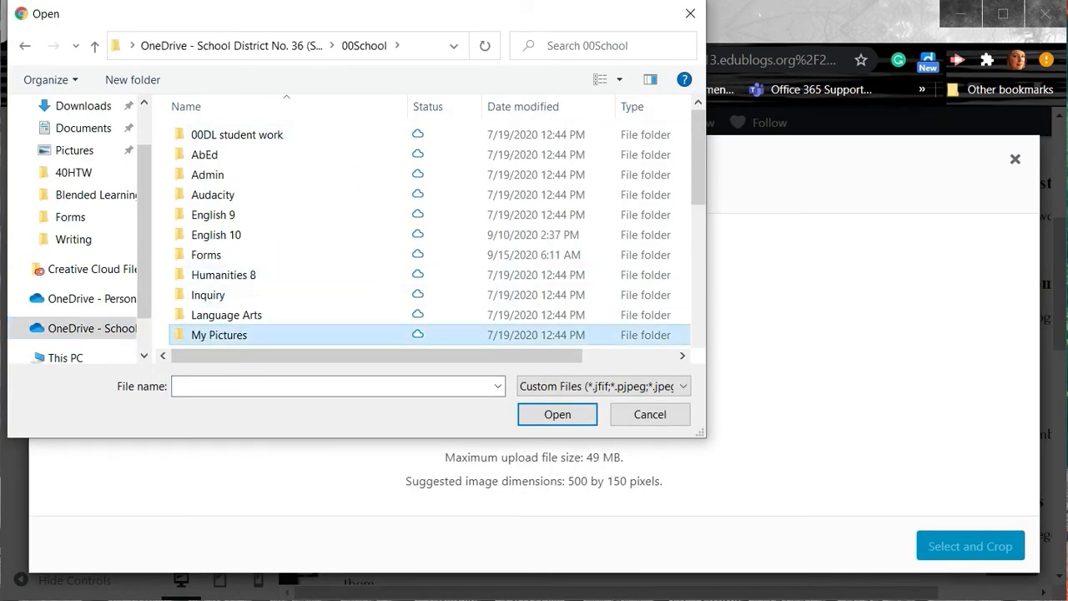
pyautogui.doubleClick(219, 334)
pyautogui.doubleClick(522, 143)
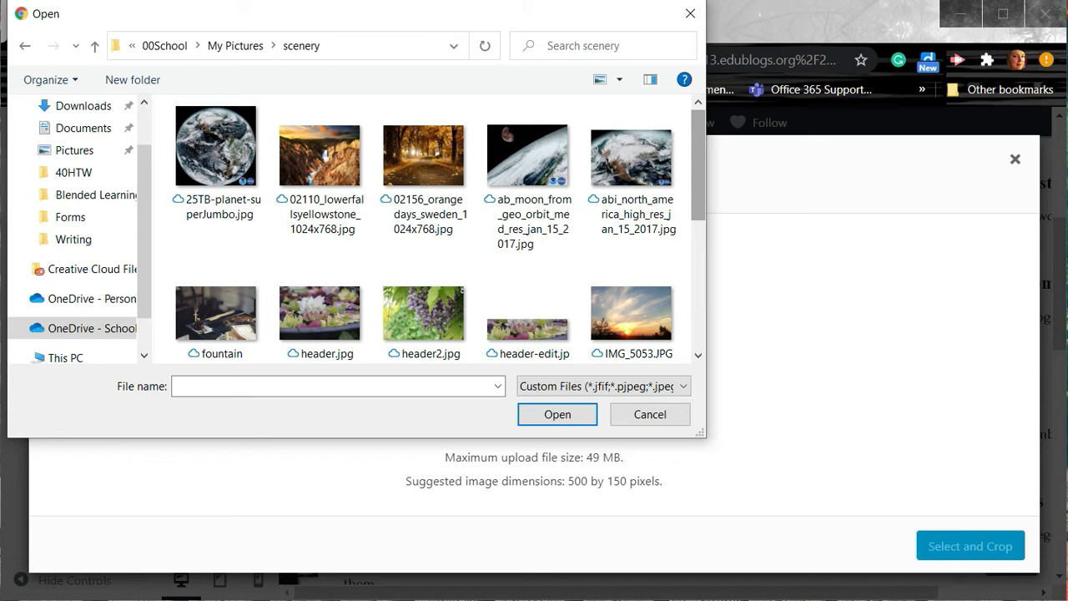
# Step: Upload IMG_9346.JPG and crop it with the suggested crop area as the blog's header image
pyautogui.moveTo(699, 132); pyautogui.dragTo(698, 197)
pyautogui.click(425, 261)
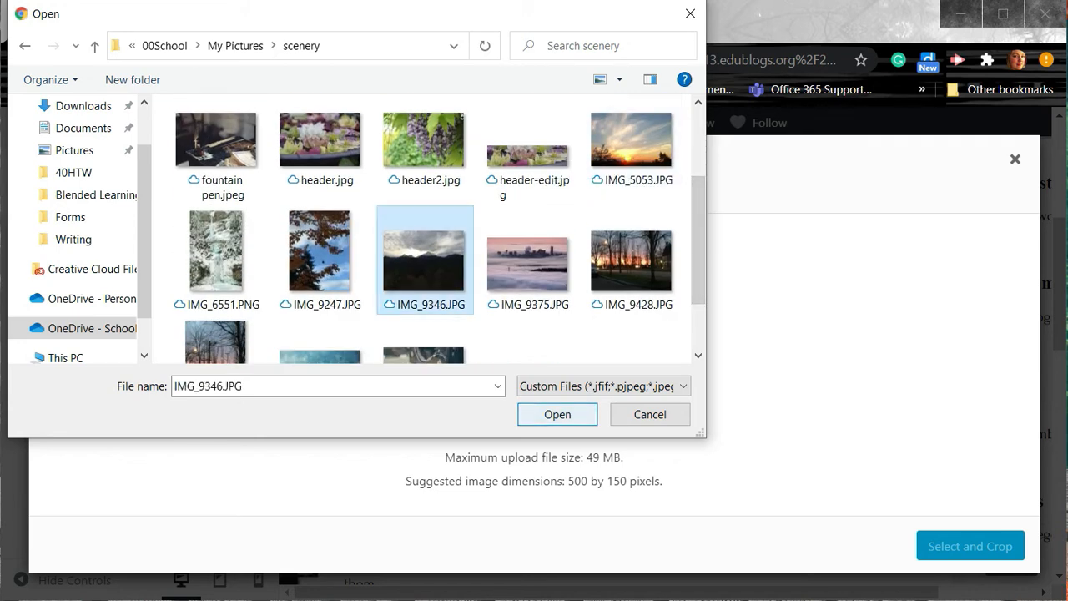
pyautogui.click(558, 414)
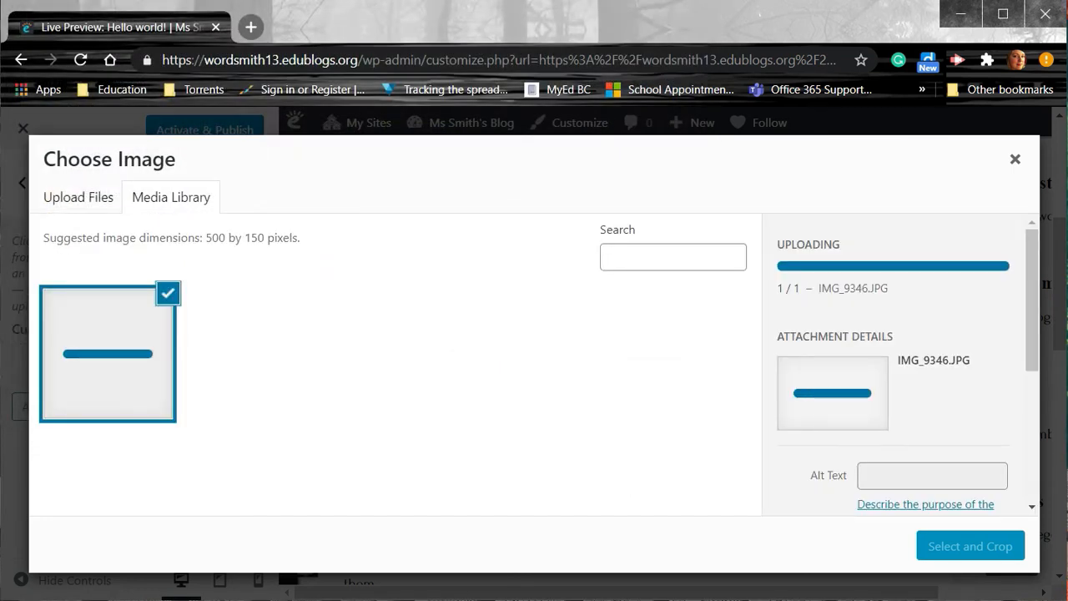
pyautogui.click(971, 546)
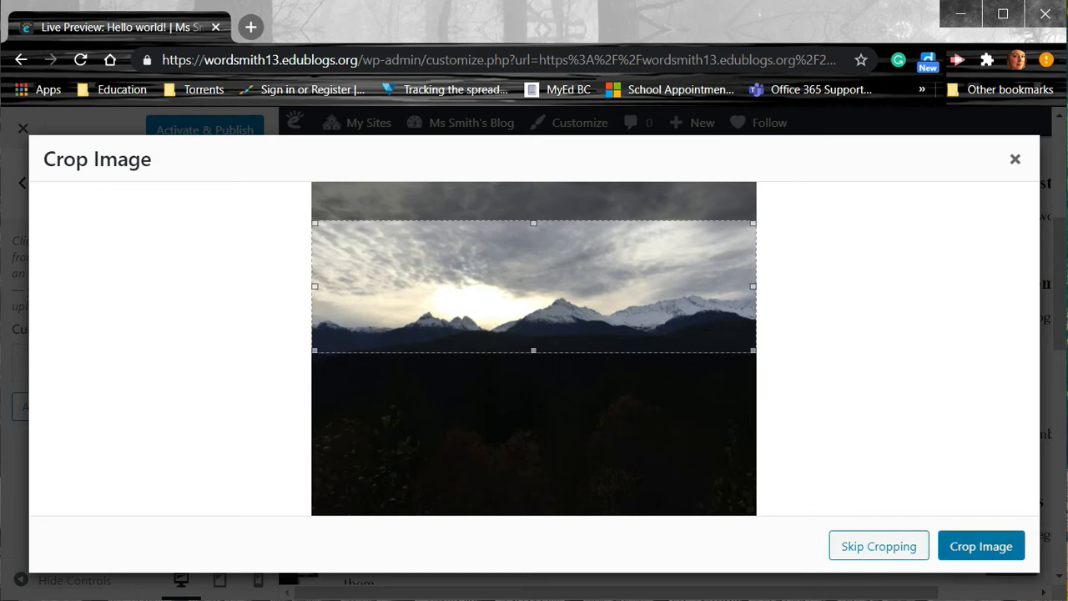
pyautogui.click(981, 546)
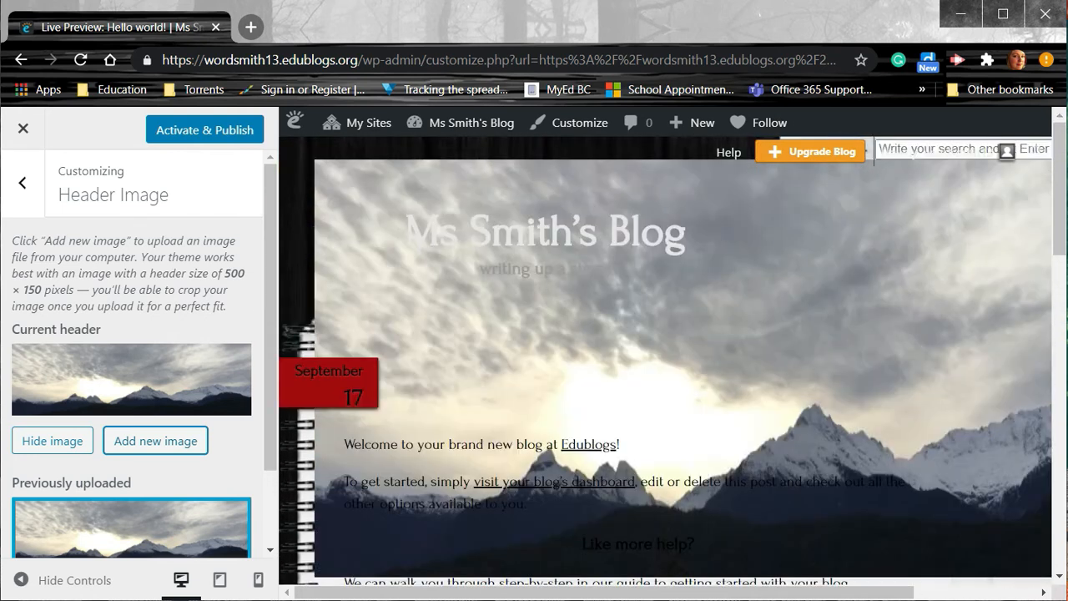
# Step: Check how the header image overlaps the post text, hide the image and return to the customizer overview
pyautogui.scroll(-3, 732, 389)
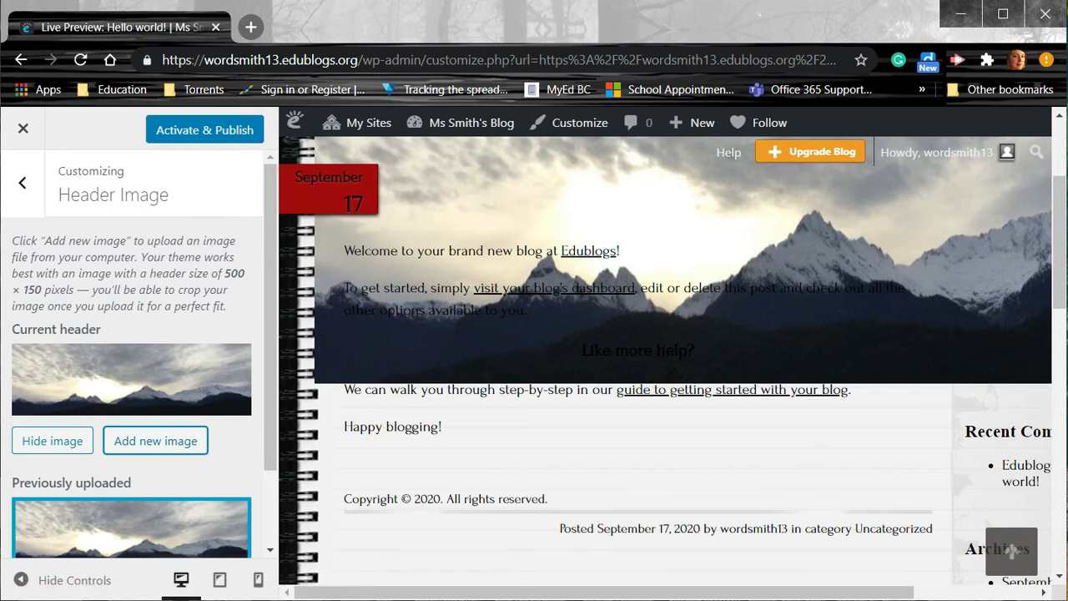
pyautogui.moveTo(344, 287); pyautogui.dragTo(442, 426)
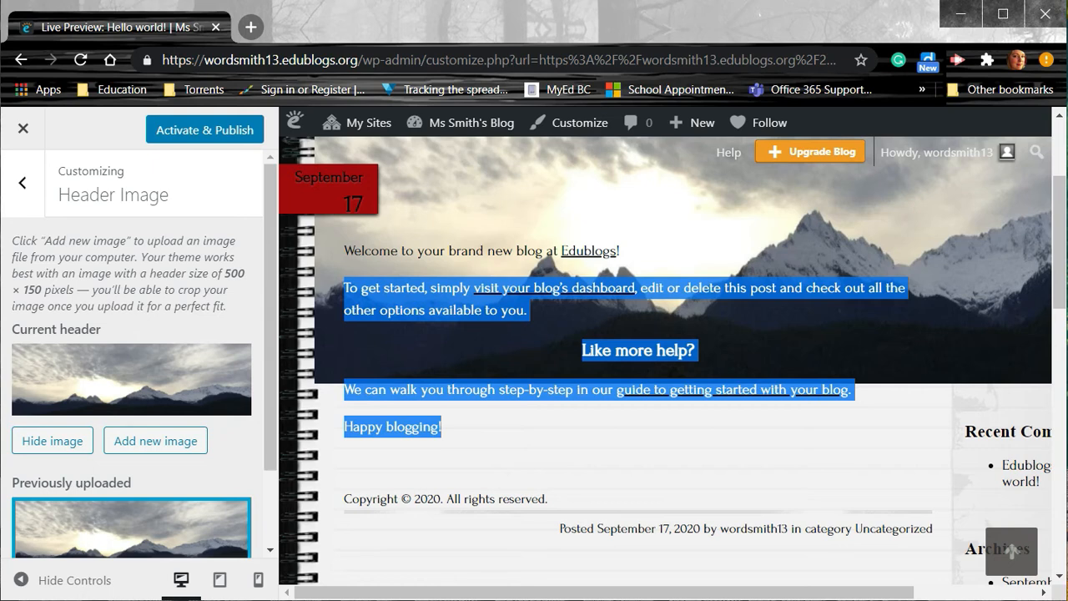
pyautogui.click(52, 441)
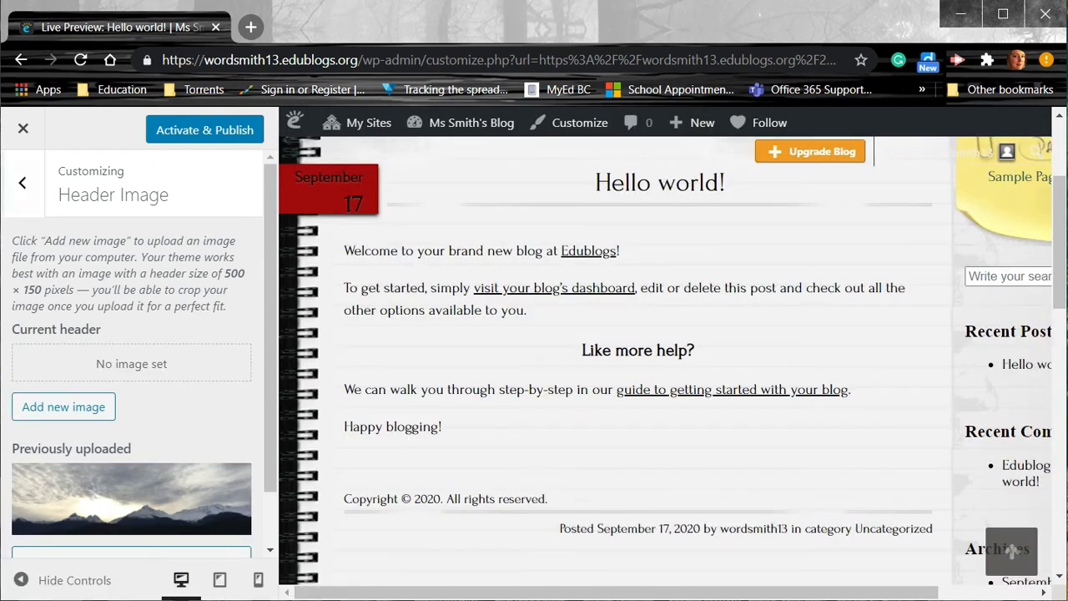
pyautogui.click(22, 183)
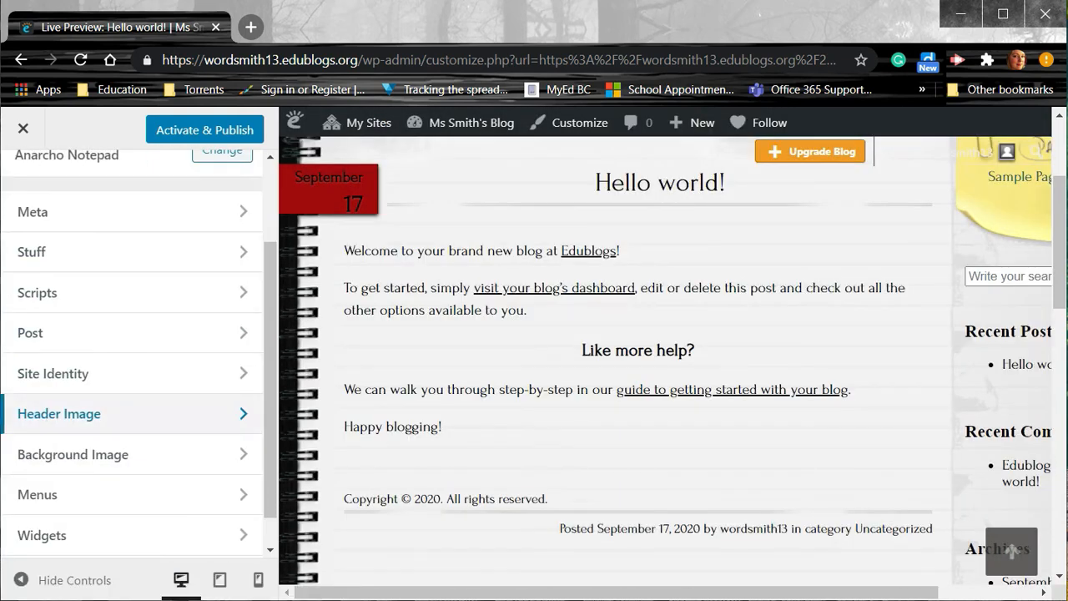
# Step: Look through the Background Image settings and the widgets in Sidebar Area 1, ending at the customizer overview
pyautogui.click(74, 455)
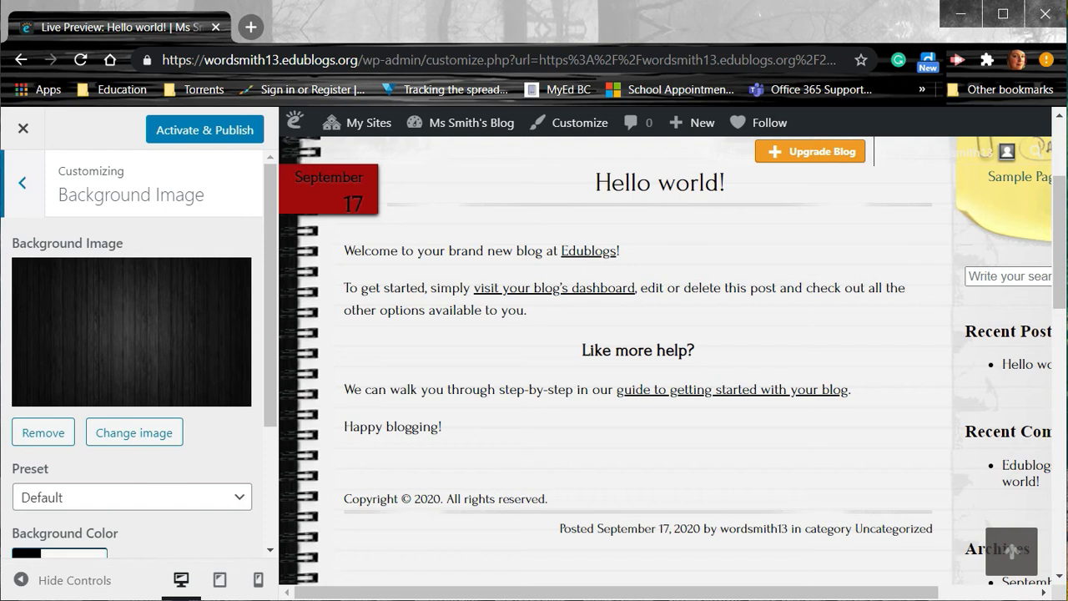
pyautogui.click(22, 183)
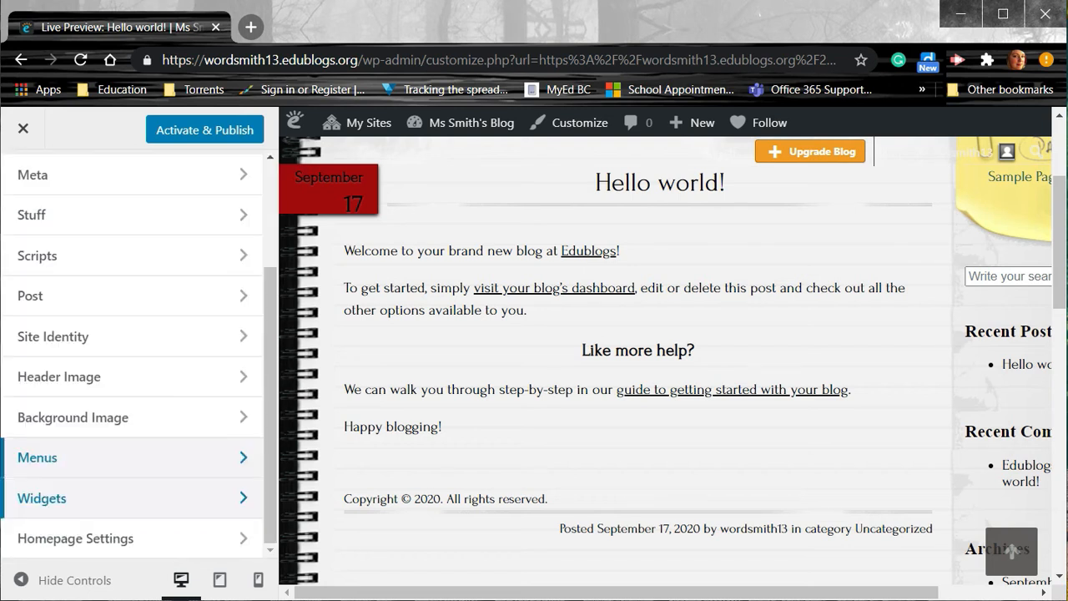
pyautogui.click(50, 497)
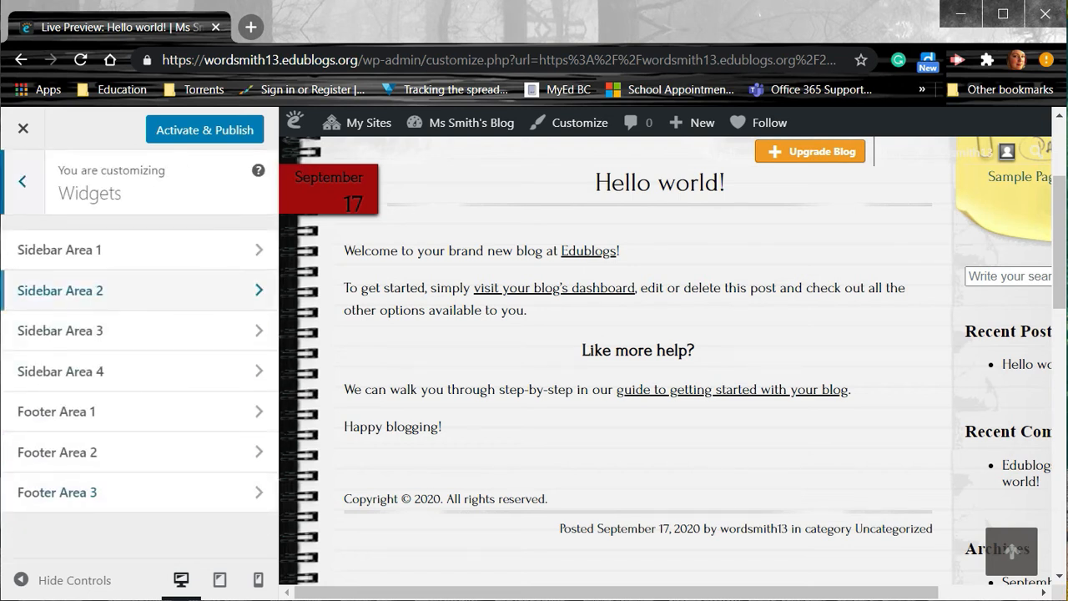
pyautogui.click(83, 249)
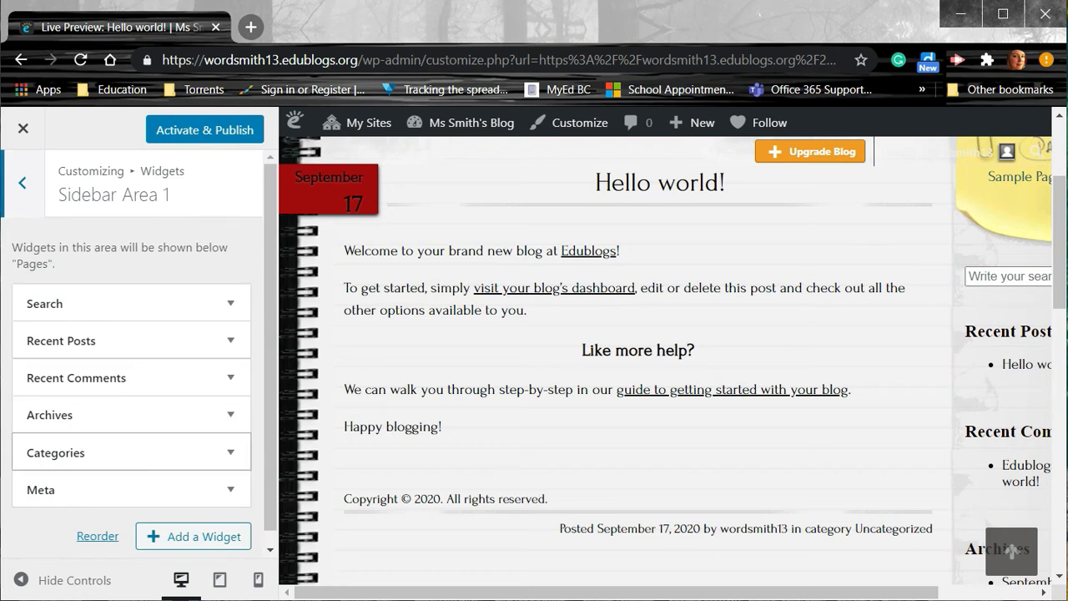
pyautogui.click(22, 183)
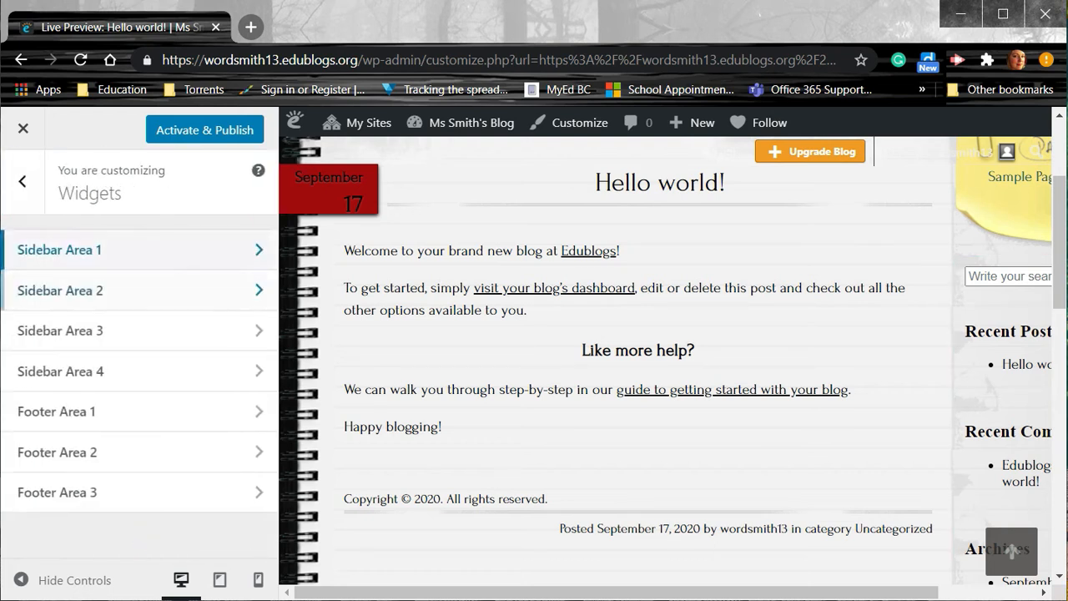
pyautogui.click(23, 183)
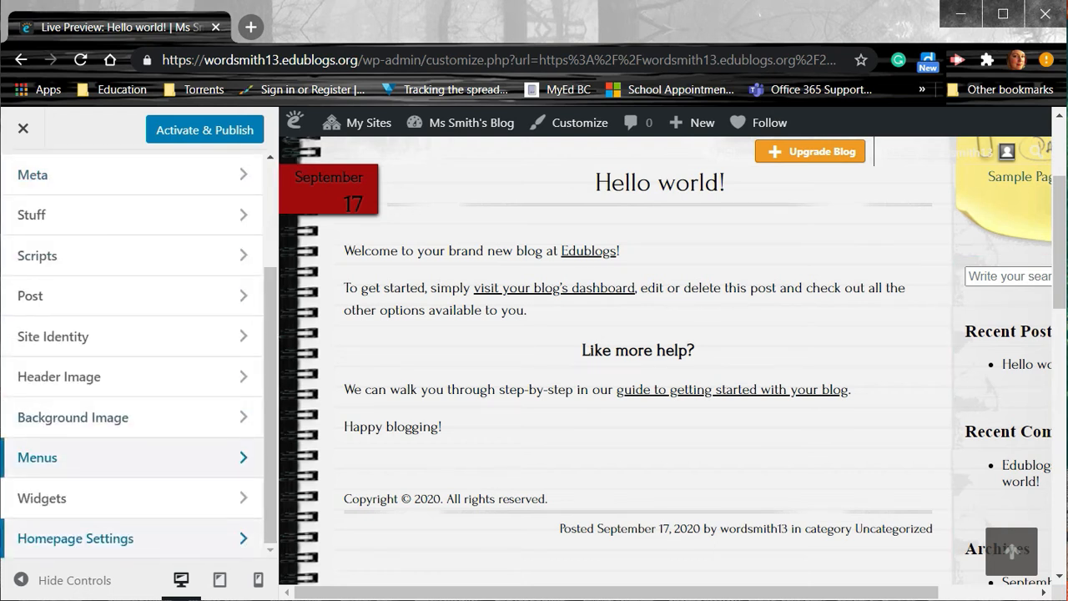
# Step: Activate and publish the customized Anarcho Notepad theme, close the customizer and look over the live page
pyautogui.moveTo(271, 522); pyautogui.dragTo(270, 418)
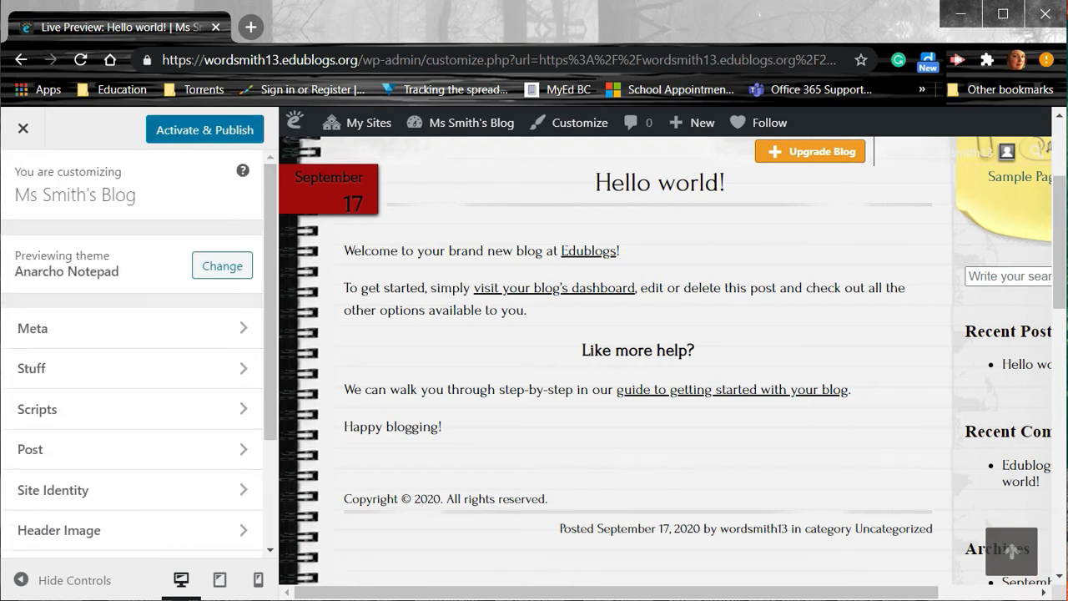
pyautogui.click(205, 130)
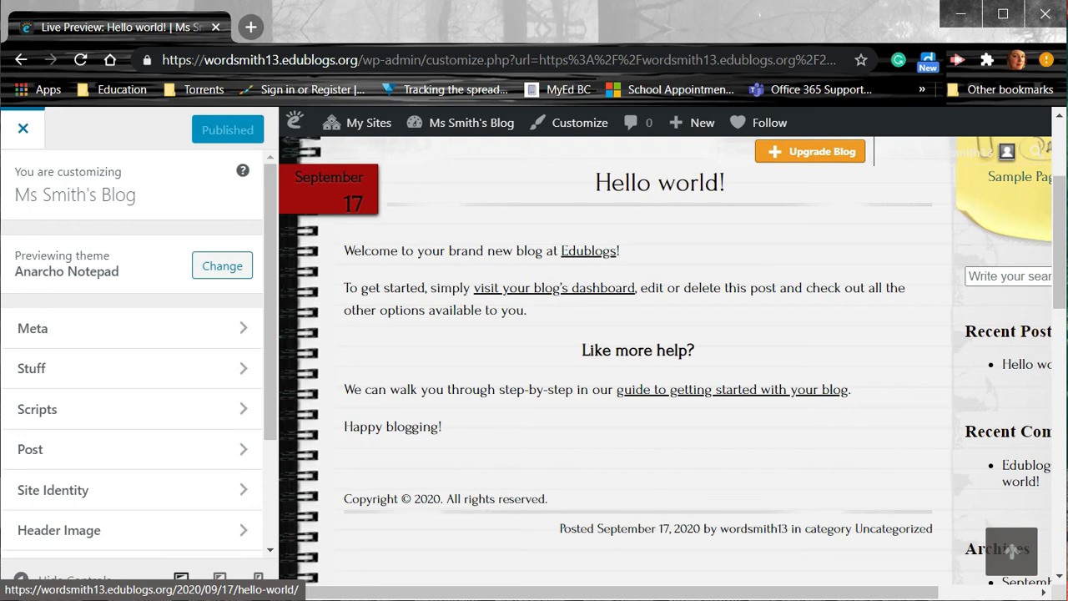
pyautogui.click(24, 127)
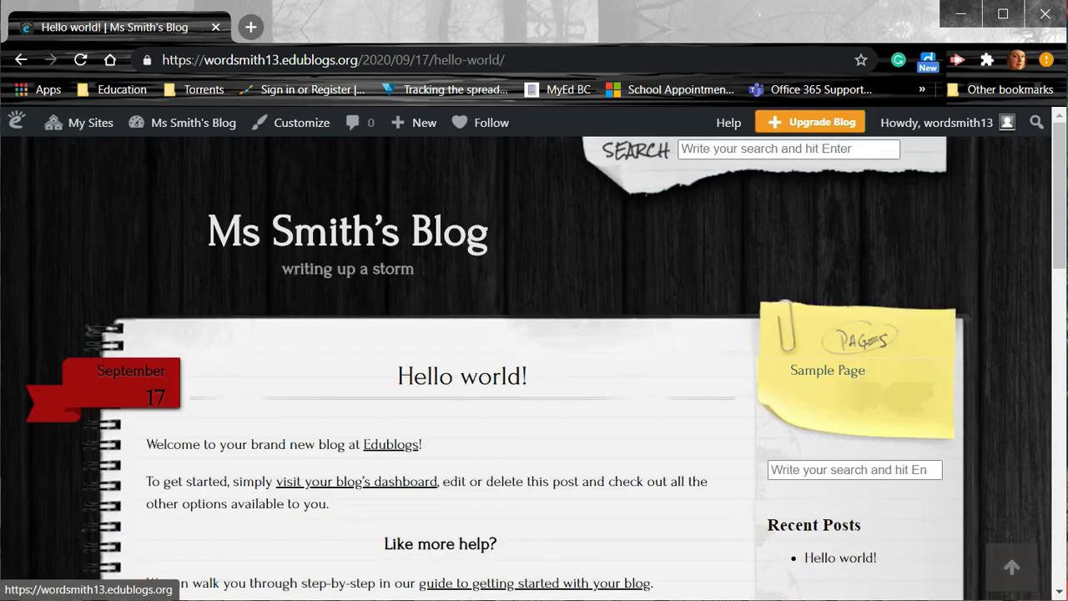
pyautogui.scroll(-11, 380, 252)
pyautogui.scroll(11, 380, 252)
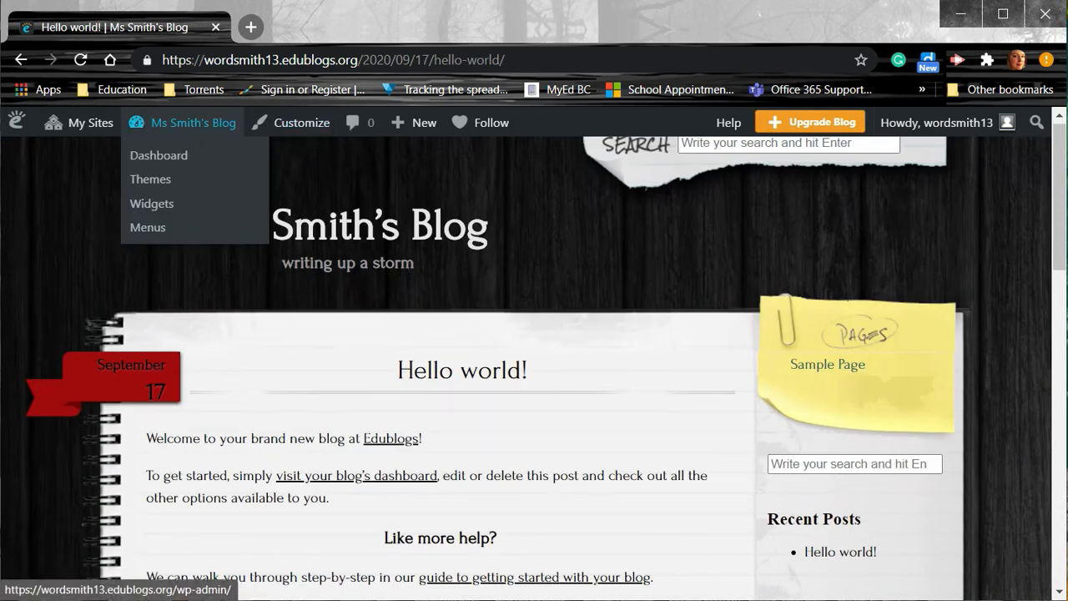
# Step: Create a new post from the blog's dashboard with the title "Welcome!" and the text "Welcome to my blog."
pyautogui.click(188, 123)
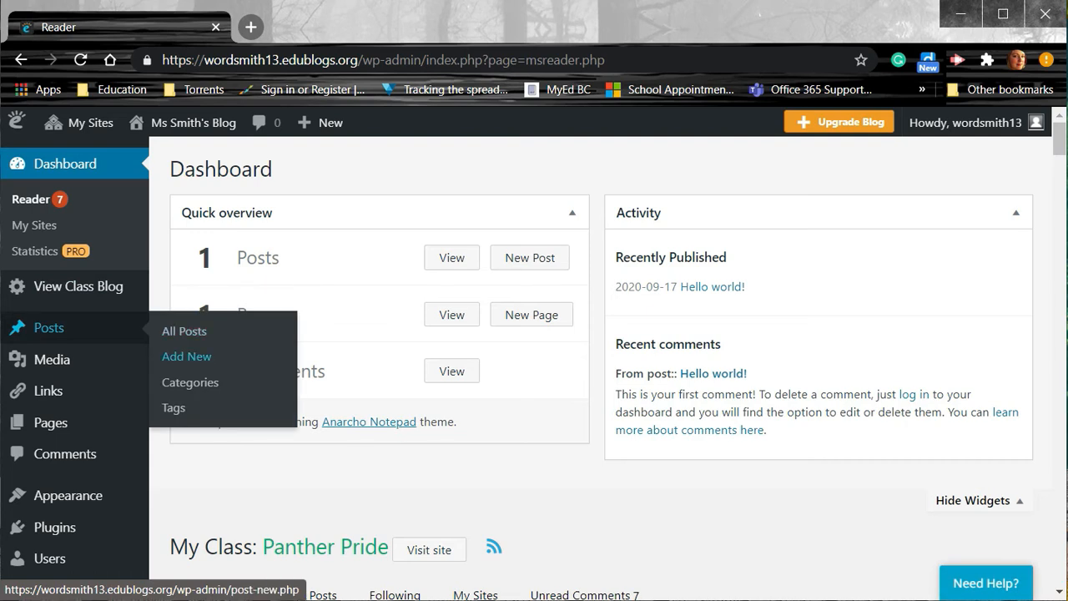
pyautogui.click(187, 357)
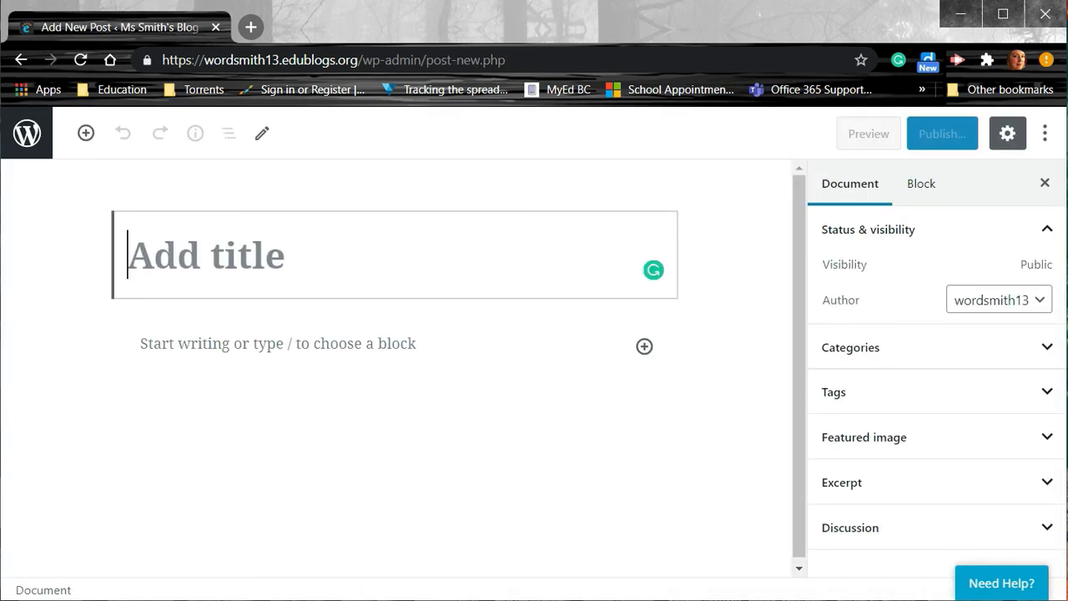
pyautogui.write('Welcome!')
pyautogui.press('Return')
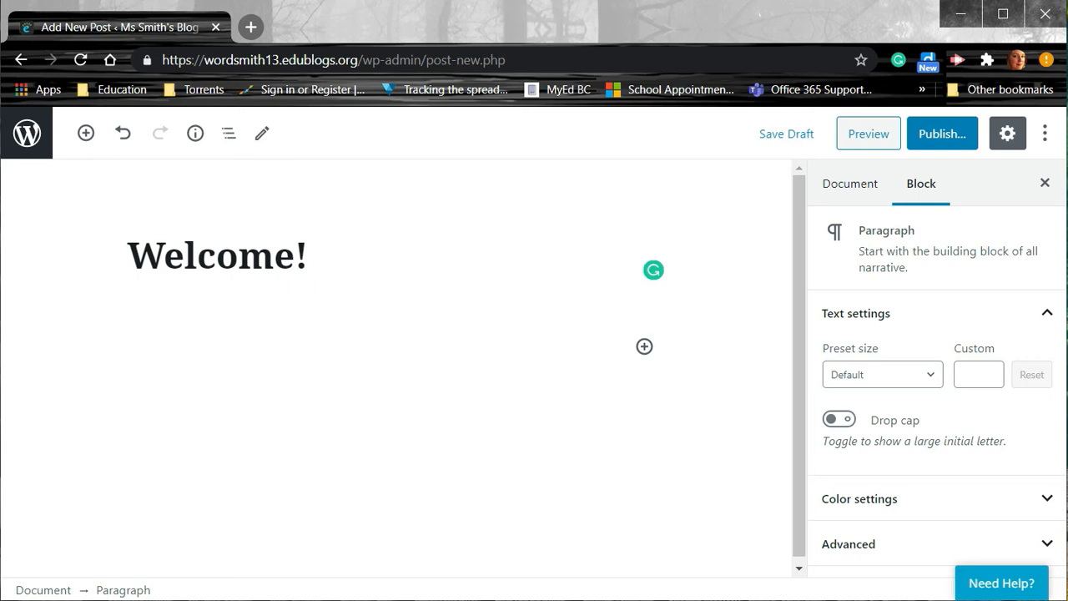
pyautogui.write('Welcome to my blog.')
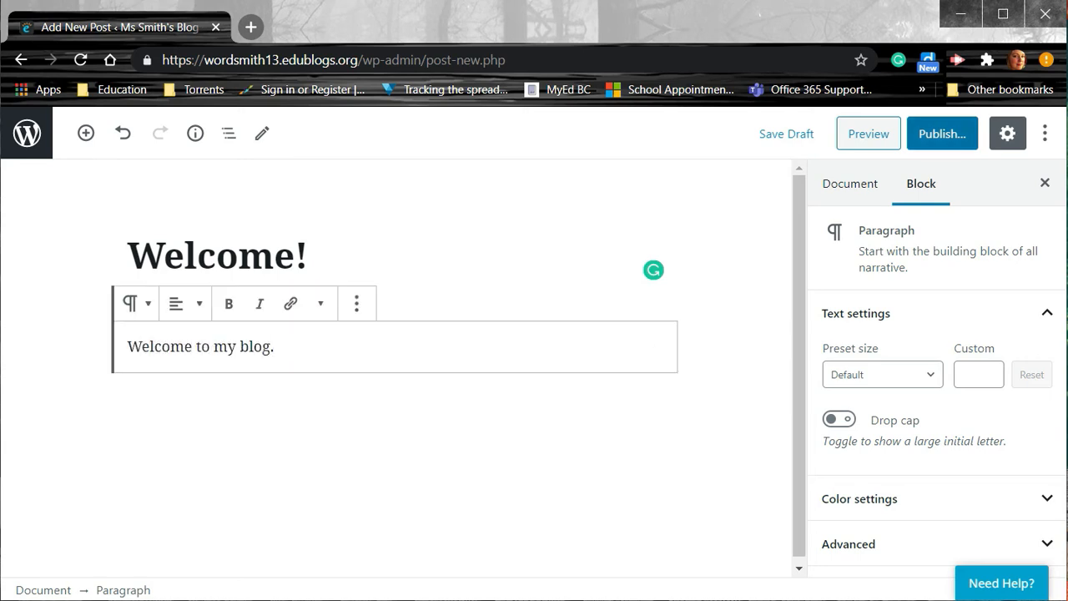
# Step: Submit the "Welcome!" post for review and go back to the list of posts
pyautogui.click(942, 134)
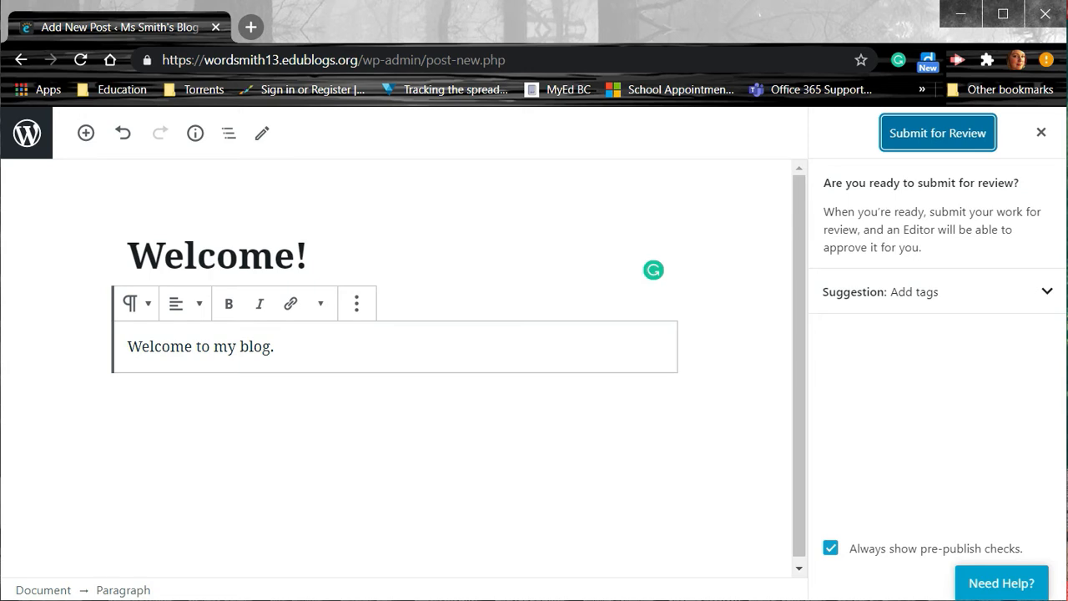
pyautogui.click(938, 134)
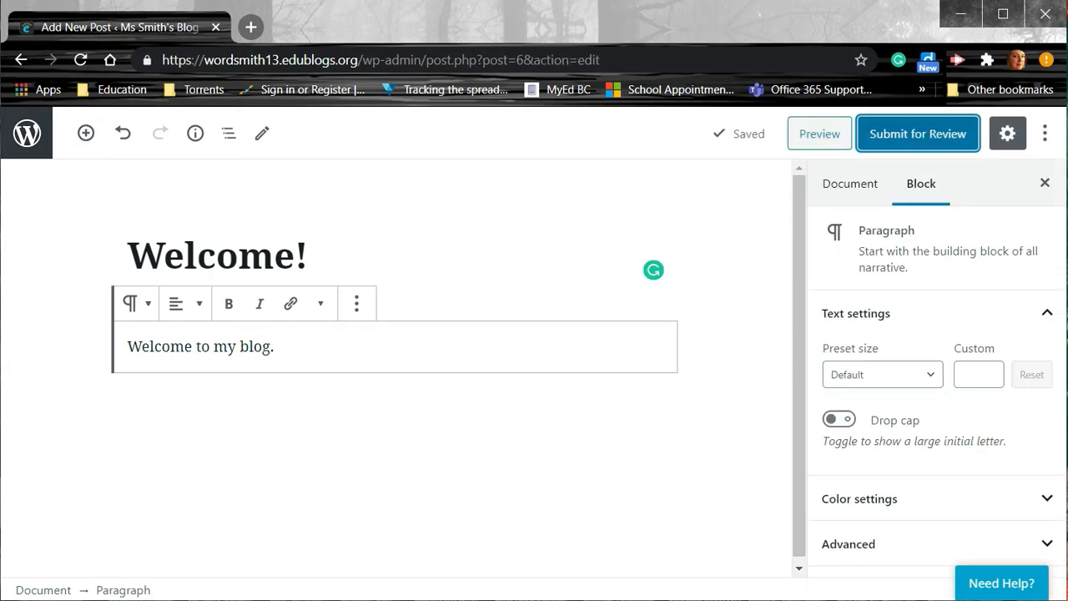
pyautogui.click(26, 133)
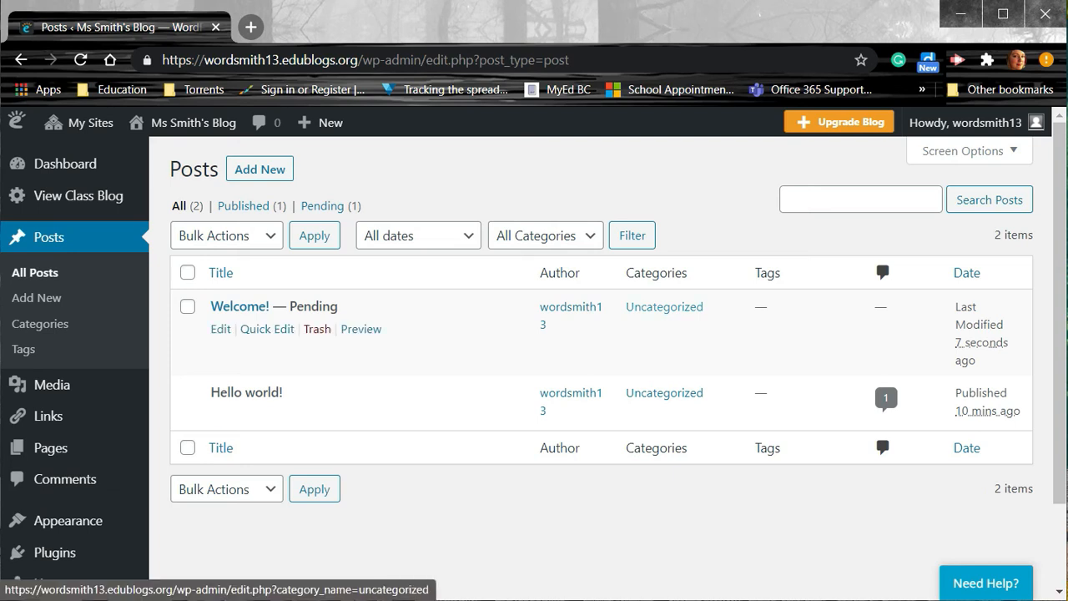
# Step: Add a post category named "Writing Pieces" with no parent category
pyautogui.click(40, 323)
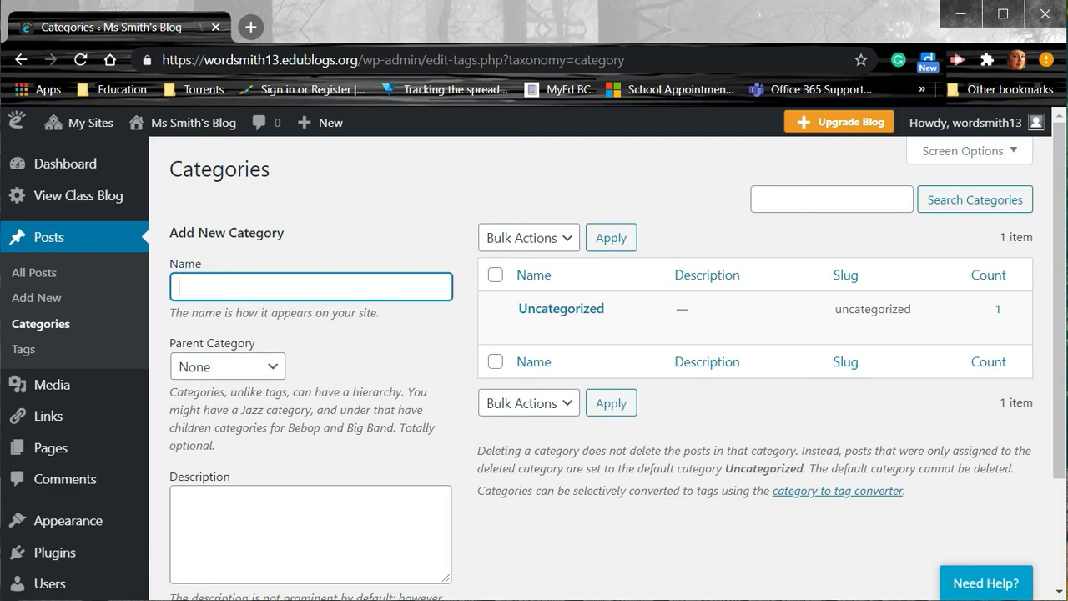
pyautogui.write('Writing Pieces')
pyautogui.scroll(-2, 534, 362)
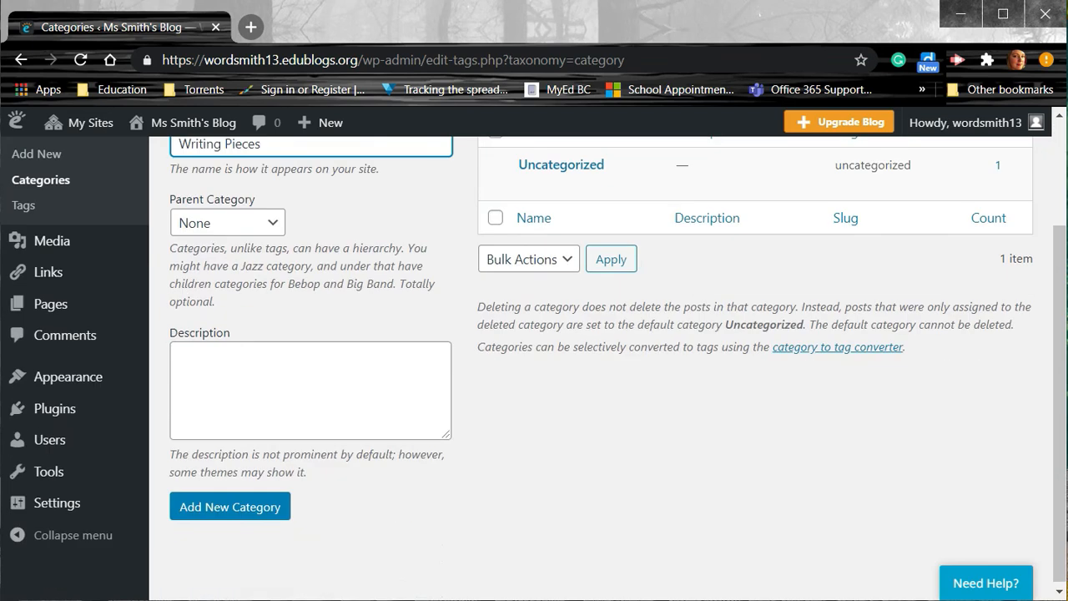
pyautogui.click(230, 506)
# Step: Add another category named "Blog Post" and return to the list of all posts
pyautogui.scroll(1, 534, 361)
pyautogui.click(311, 245)
pyautogui.write('Blog Post')
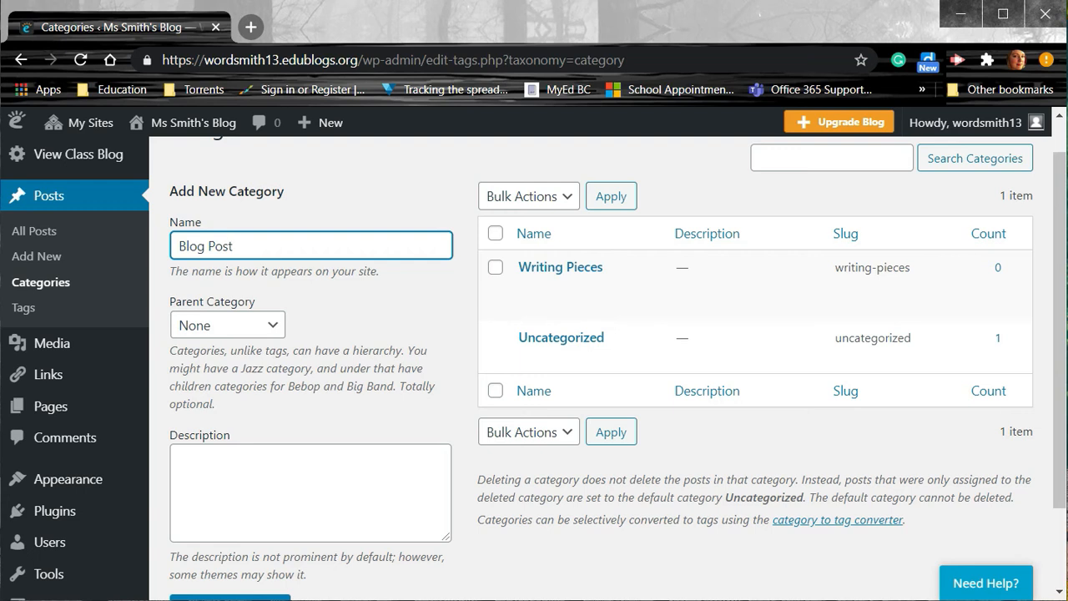
pyautogui.scroll(-1, 601, 350)
pyautogui.click(230, 504)
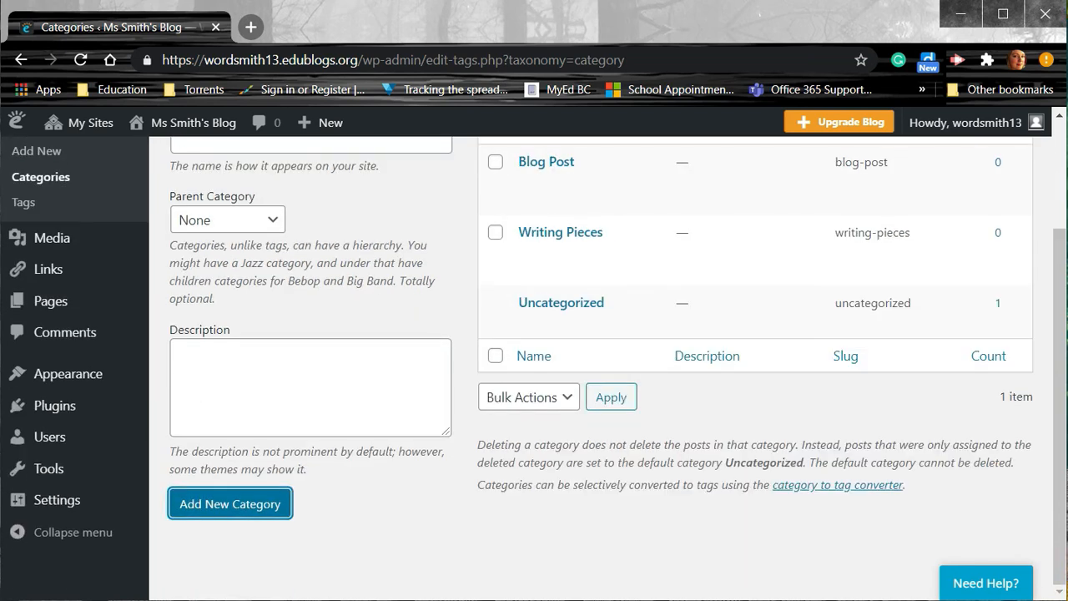
pyautogui.scroll(1, 33, 201)
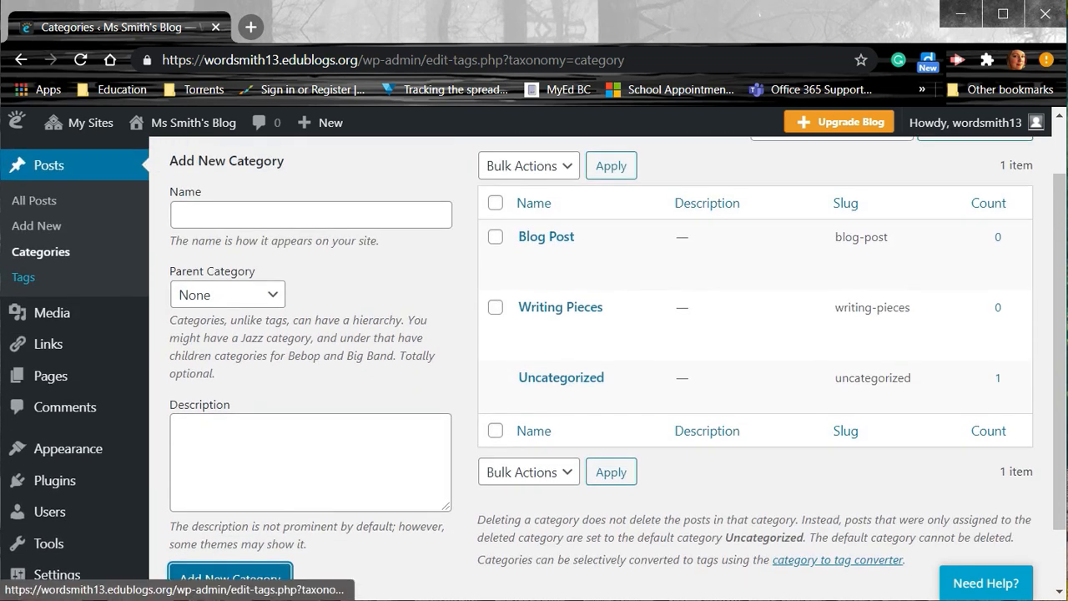
pyautogui.click(33, 201)
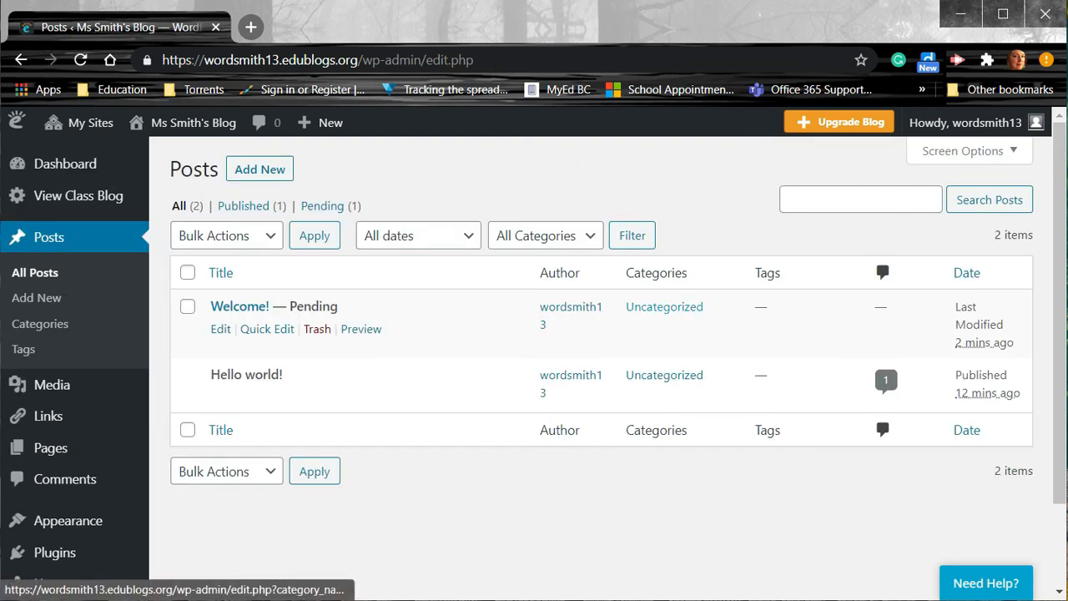
# Step: Change the "Welcome!" post's category from Uncategorized to "Blog Post" using Quick Edit and update the post
pyautogui.click(267, 329)
pyautogui.click(535, 366)
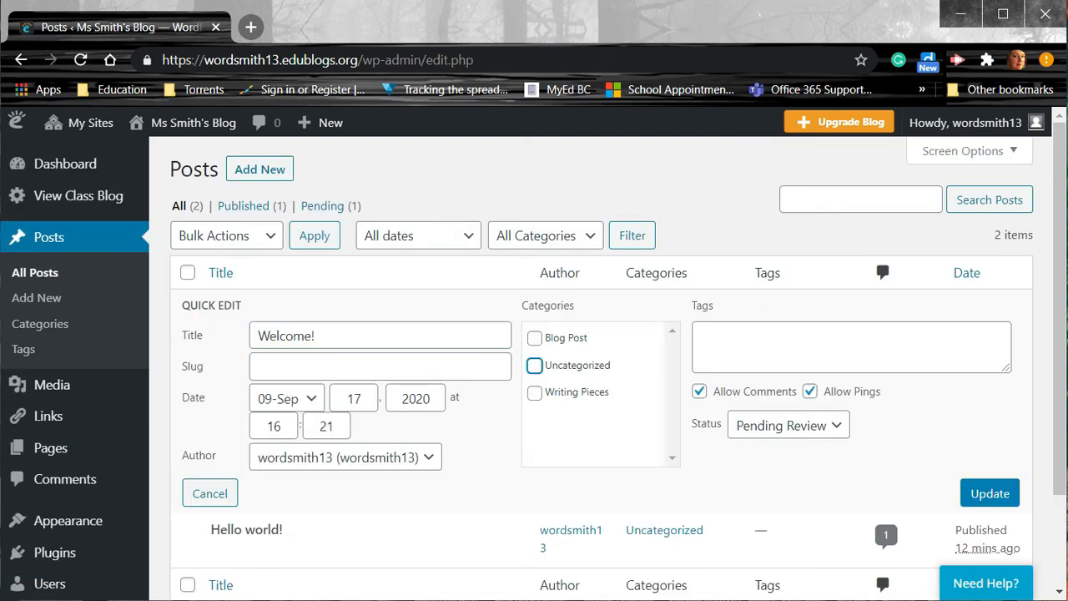
pyautogui.click(535, 338)
pyautogui.click(990, 493)
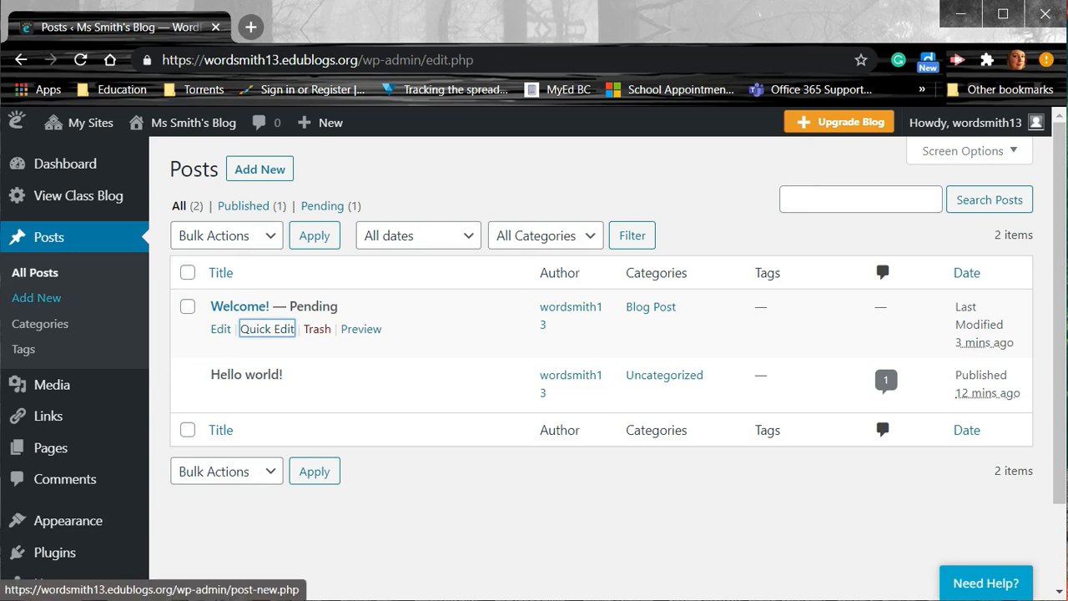
# Step: Start a new post titled "Multimedia is awesome!" with an empty paragraph below the title
pyautogui.click(35, 297)
pyautogui.write('Multimedia is awesome!')
pyautogui.press('Return')
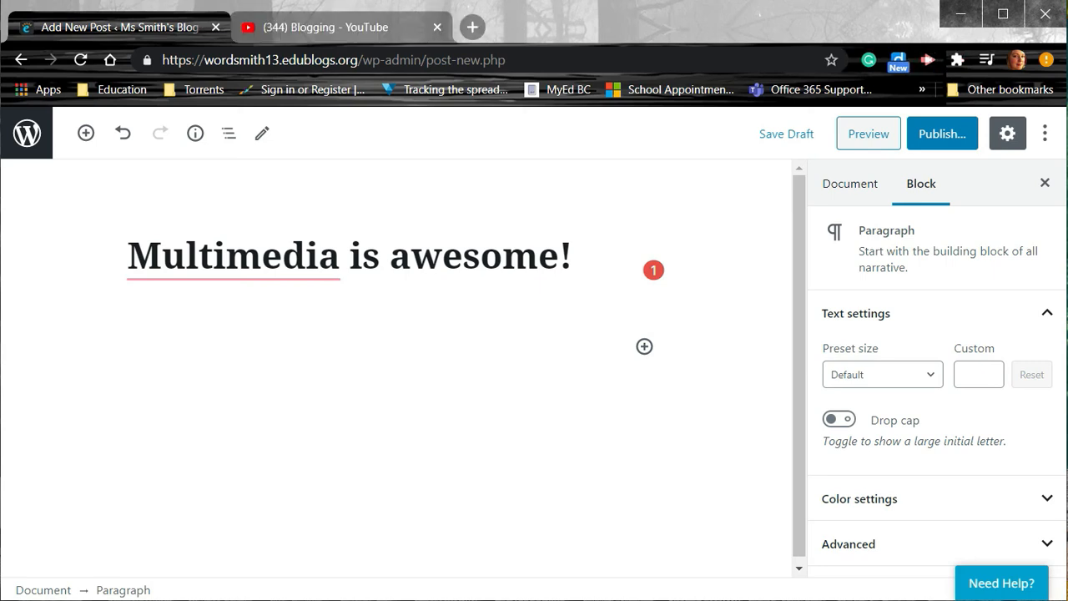
# Step: Switch to YouTube and copy the share link of the "Blogging" video
pyautogui.click(334, 27)
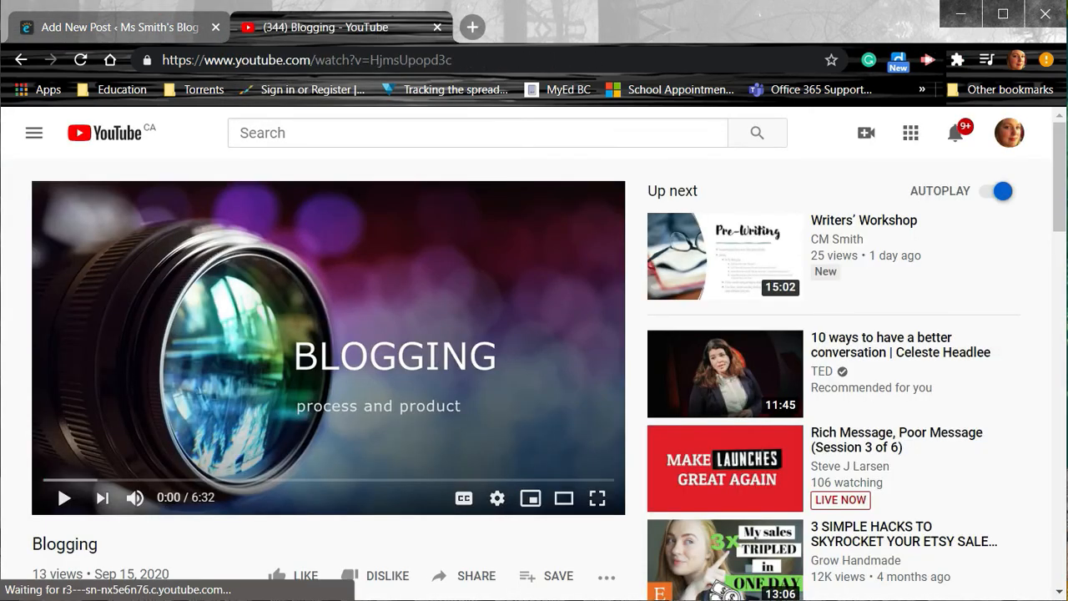
pyautogui.click(467, 576)
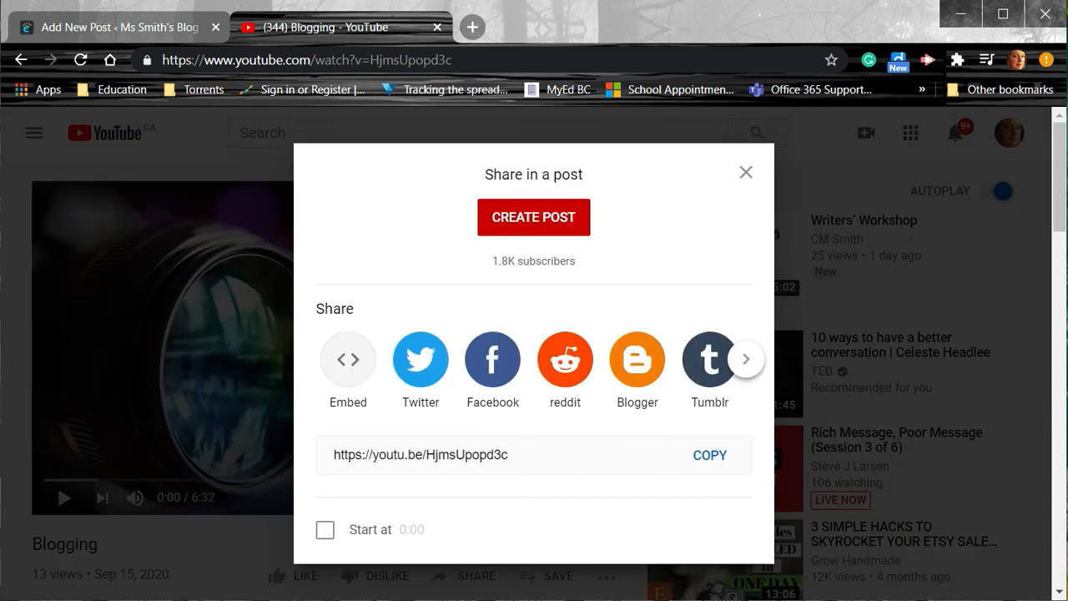
pyautogui.click(710, 454)
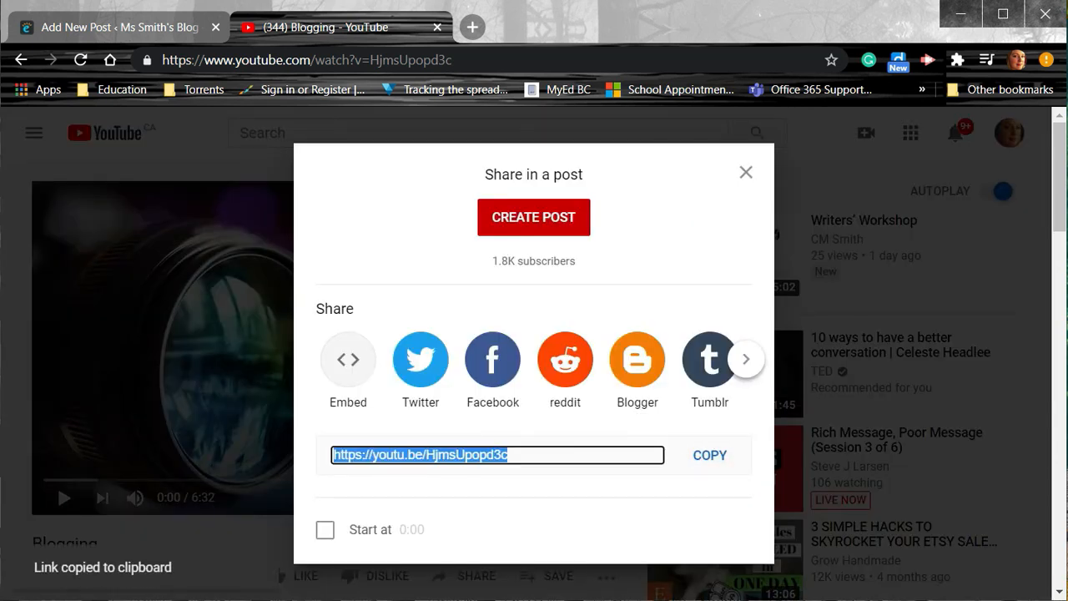
# Step: Return to the "Multimedia is awesome!" post and embed the video in its body by pasting the copied link
pyautogui.click(152, 26)
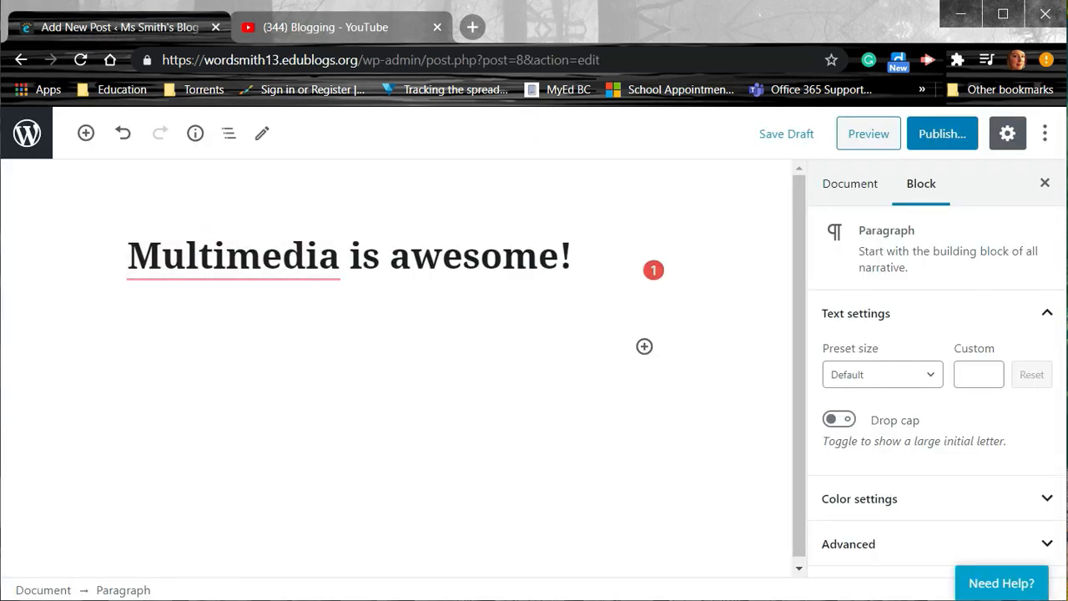
pyautogui.click(397, 443)
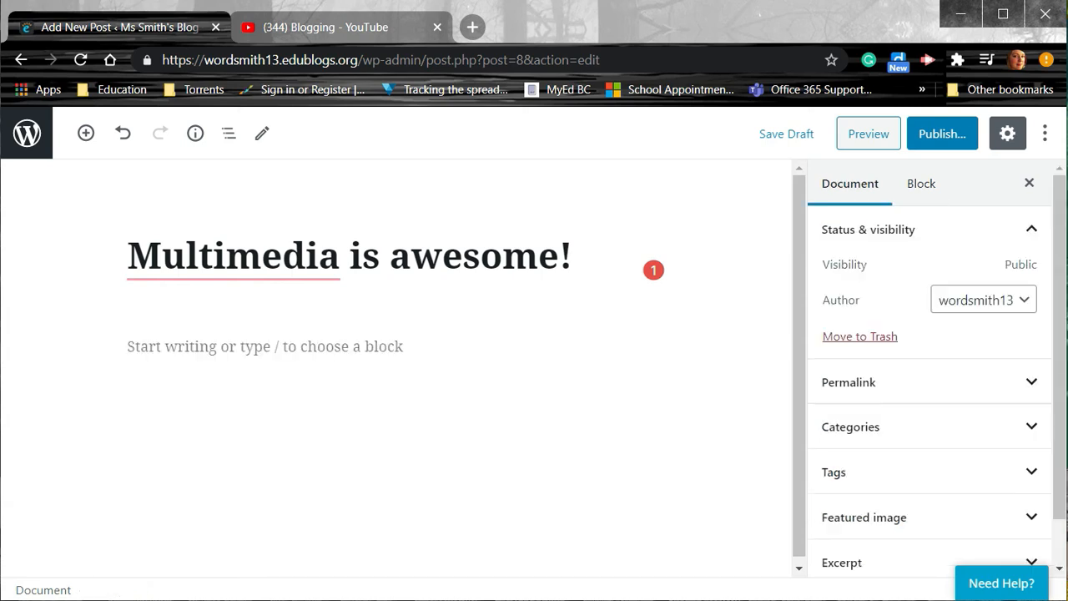
pyautogui.click(265, 346)
pyautogui.hotkey('ctrl', 'v')
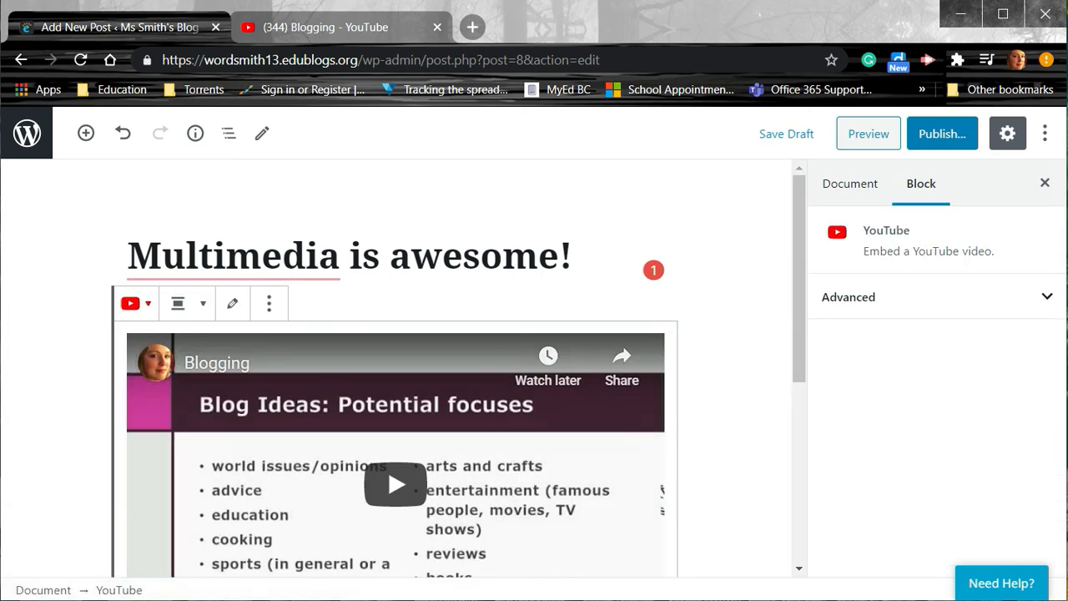
# Step: Add the caption "Why do we blog?" beneath the embedded video and deselect the block
pyautogui.scroll(-2, 396, 367)
pyautogui.click(395, 536)
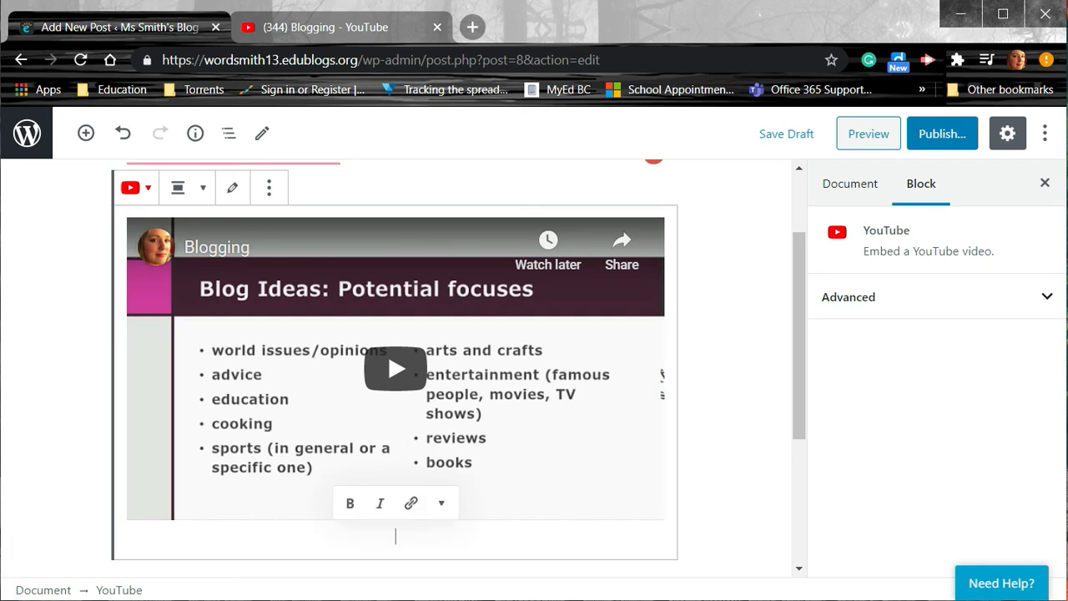
pyautogui.write('Why do we blog?')
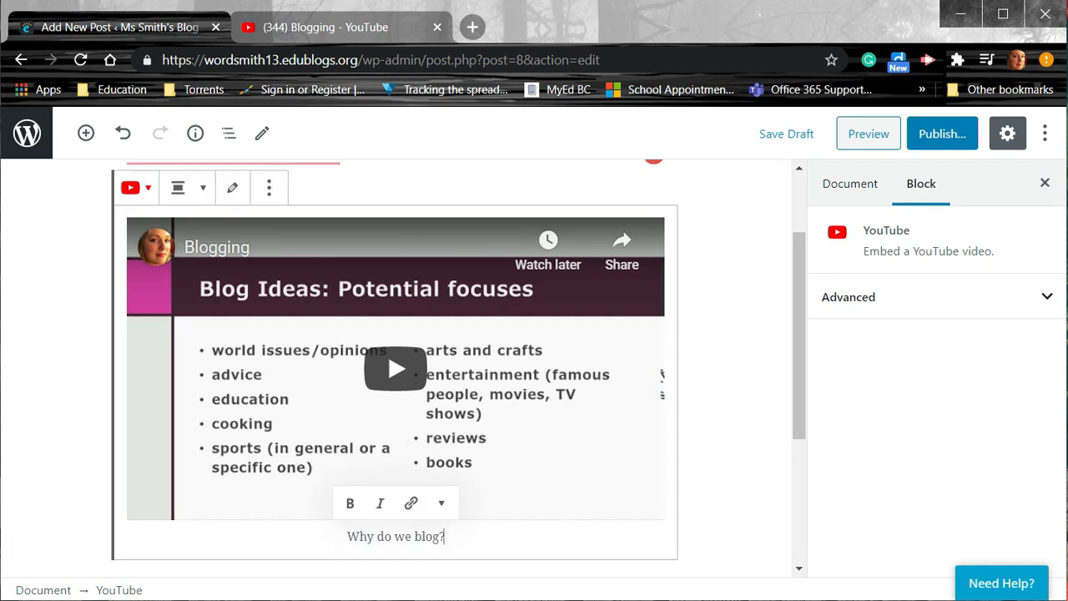
pyautogui.scroll(-1, 395, 351)
pyautogui.scroll(3, 396, 367)
pyautogui.scroll(-4, 395, 367)
pyautogui.click(396, 476)
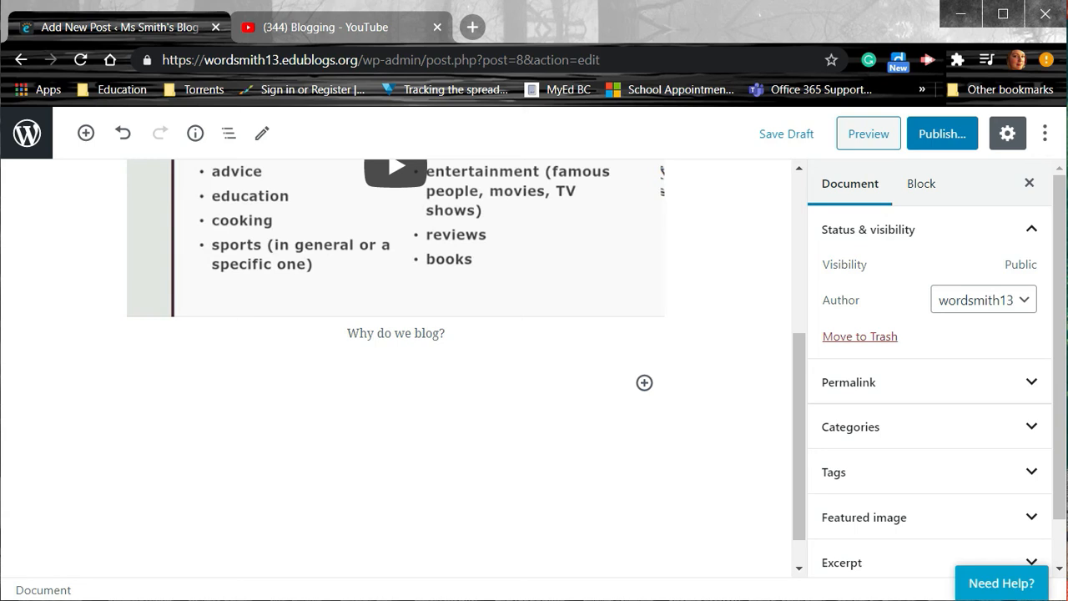
# Step: Add a paragraph below the video starting "One of the things we have to do in this class is blog. My teacher says that"
pyautogui.scroll(3, 396, 367)
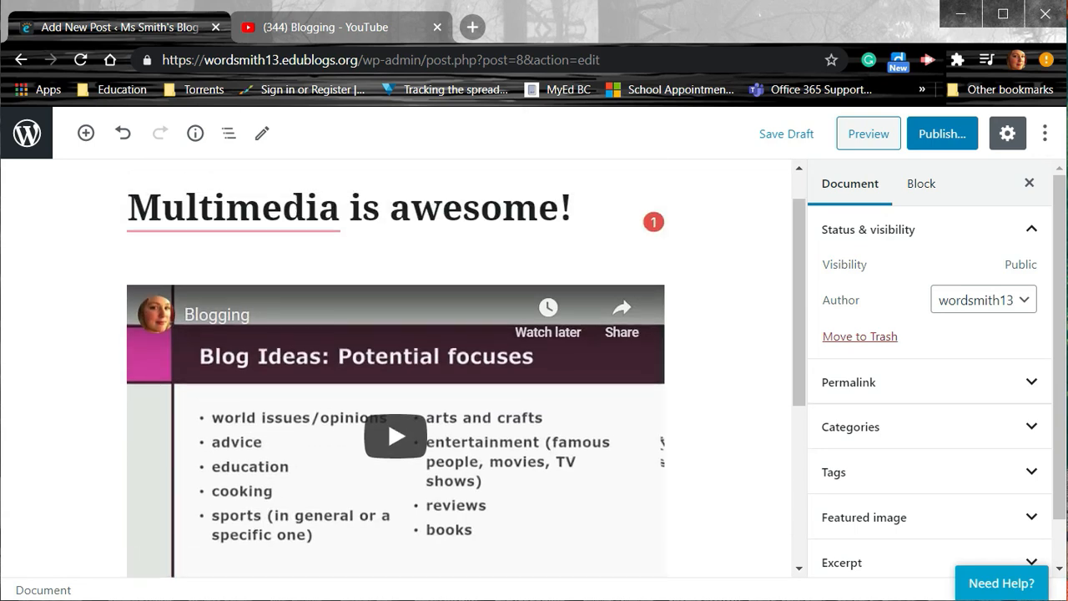
pyautogui.scroll(-3, 396, 367)
pyautogui.click(644, 341)
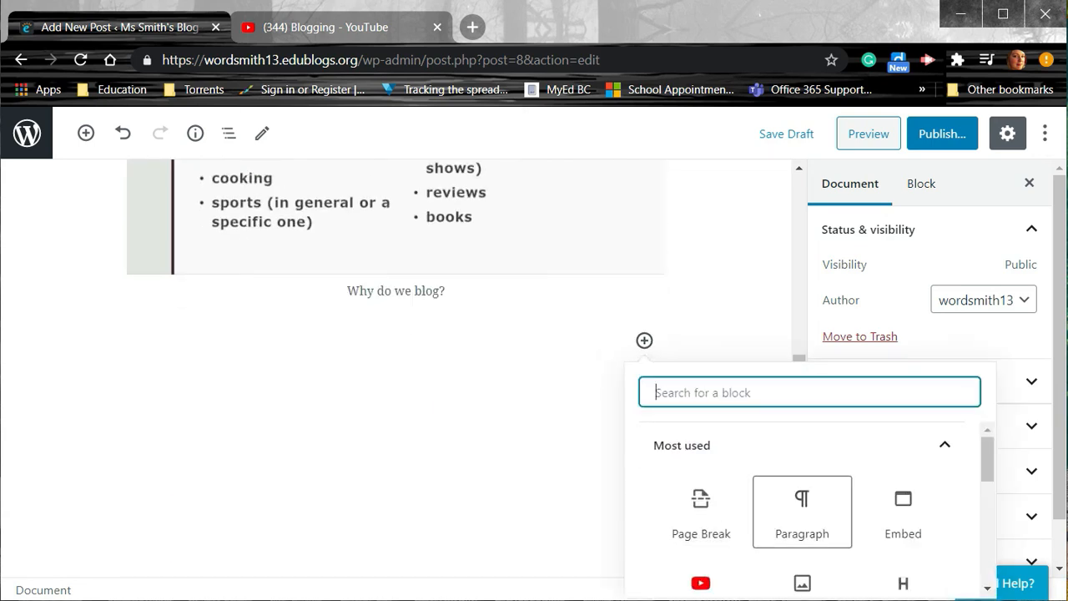
pyautogui.click(799, 499)
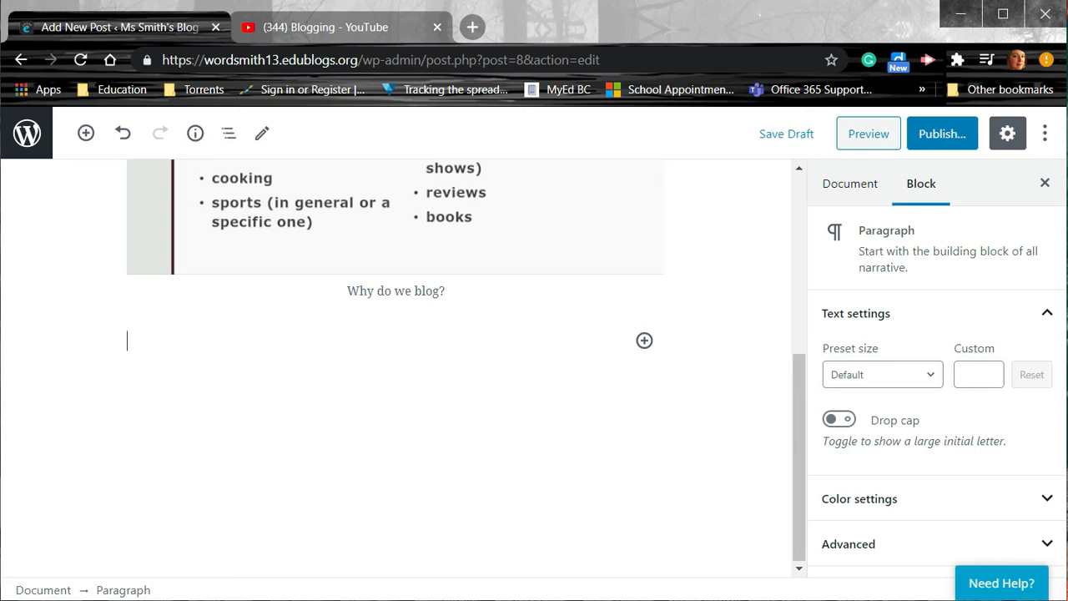
pyautogui.write('One of the things we hav')
pyautogui.press('BackSpace')
pyautogui.press('BackSpace')
pyautogui.press('BackSpace')
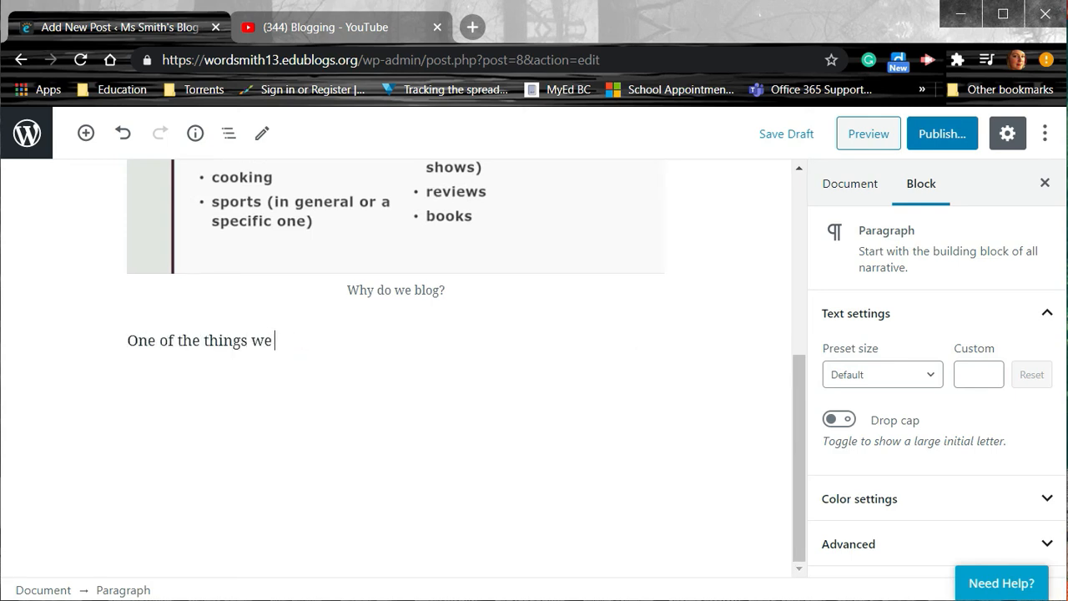
pyautogui.write('have to do in this class is blog.  My teacher says that')
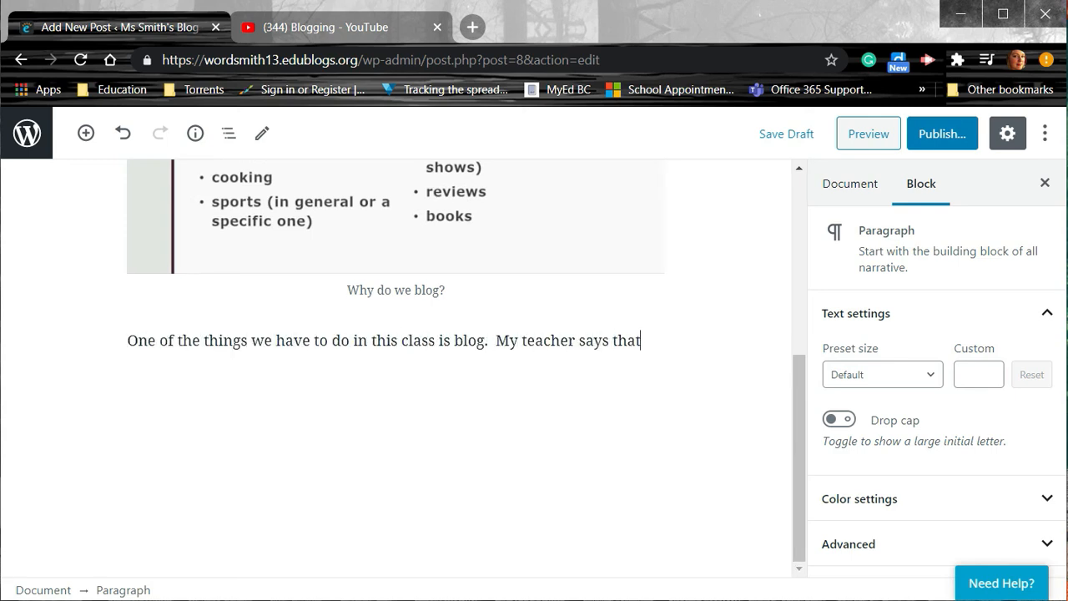
# Step: Finish the paragraph with "blogs usually have a theme - I think mine will be writing."
pyautogui.write(' blogs usually have a theme - I think min')
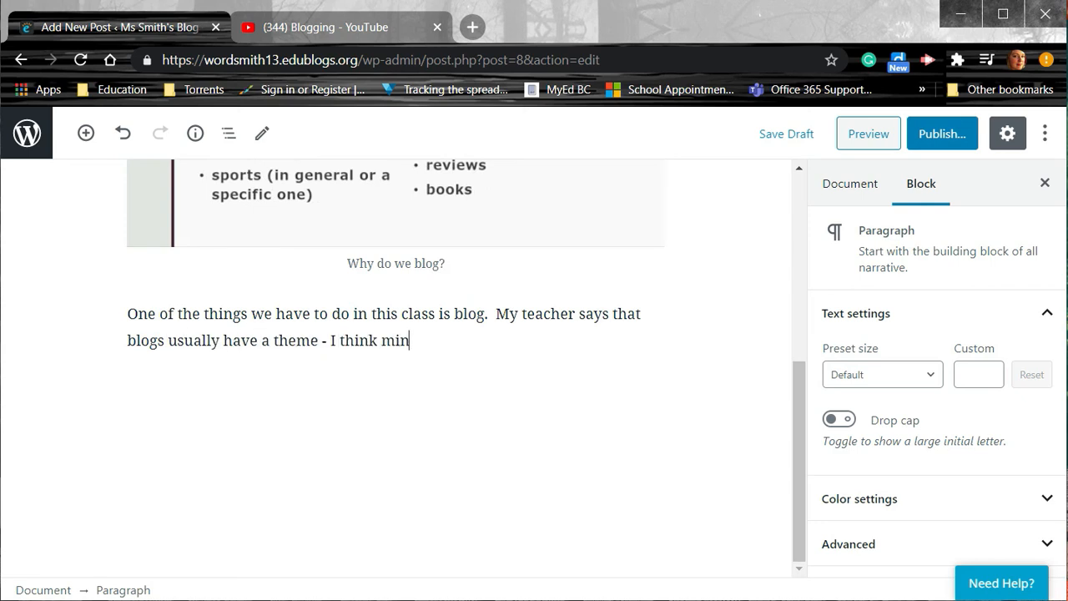
pyautogui.write('e will be writing.')
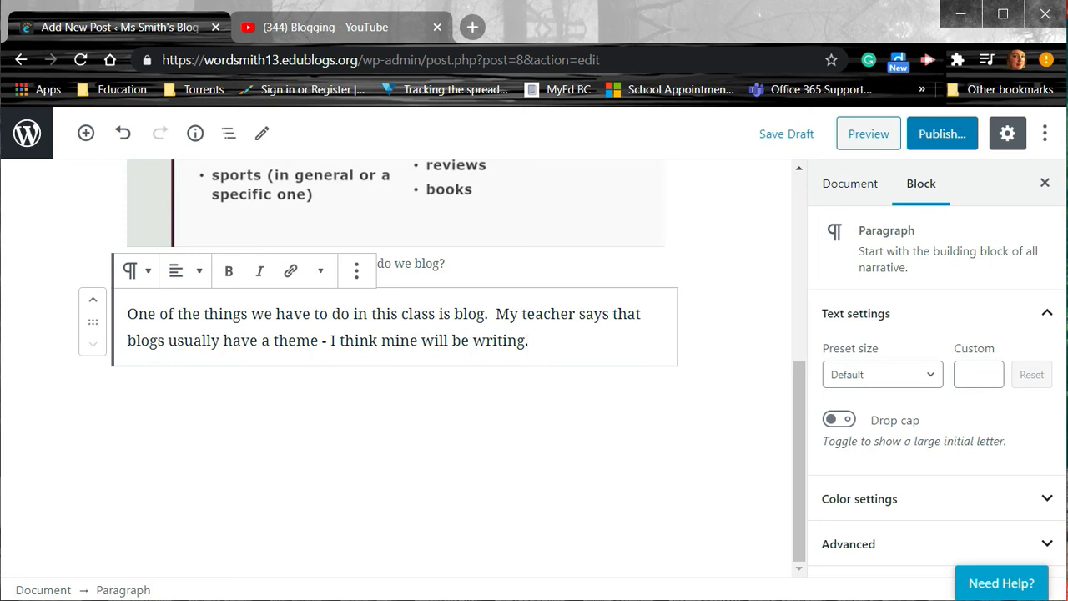
# Step: Submit the "Multimedia is awesome!" post for review and go back to the list of posts
pyautogui.click(942, 134)
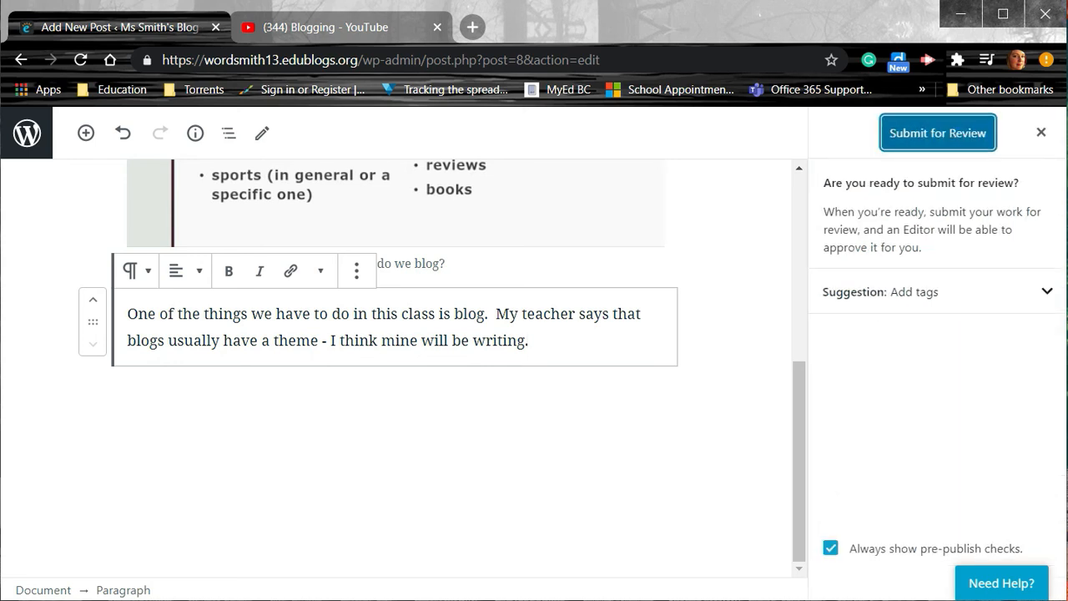
pyautogui.click(938, 134)
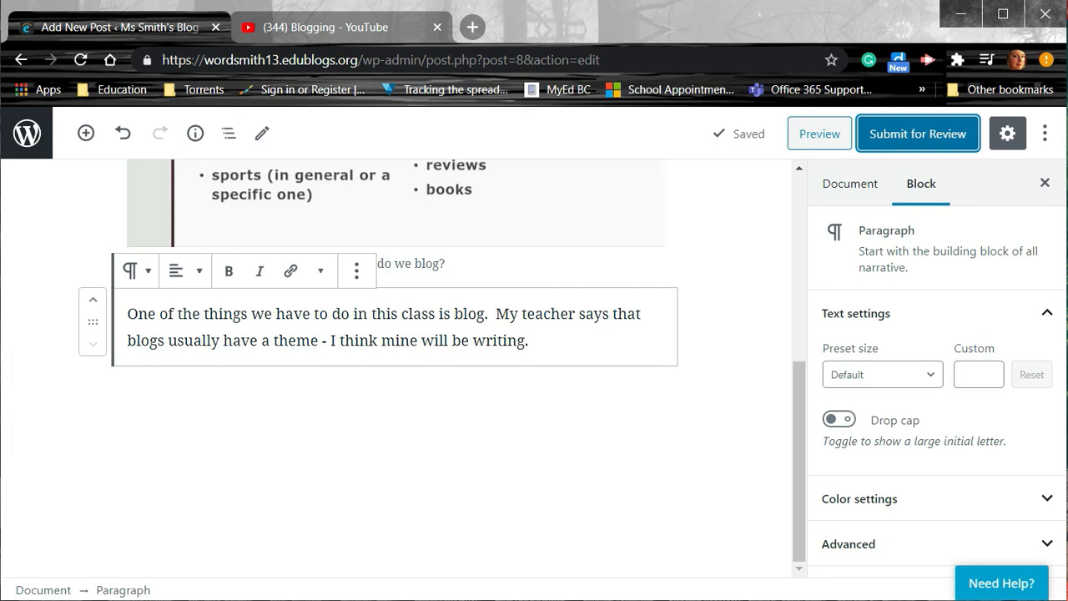
pyautogui.click(27, 132)
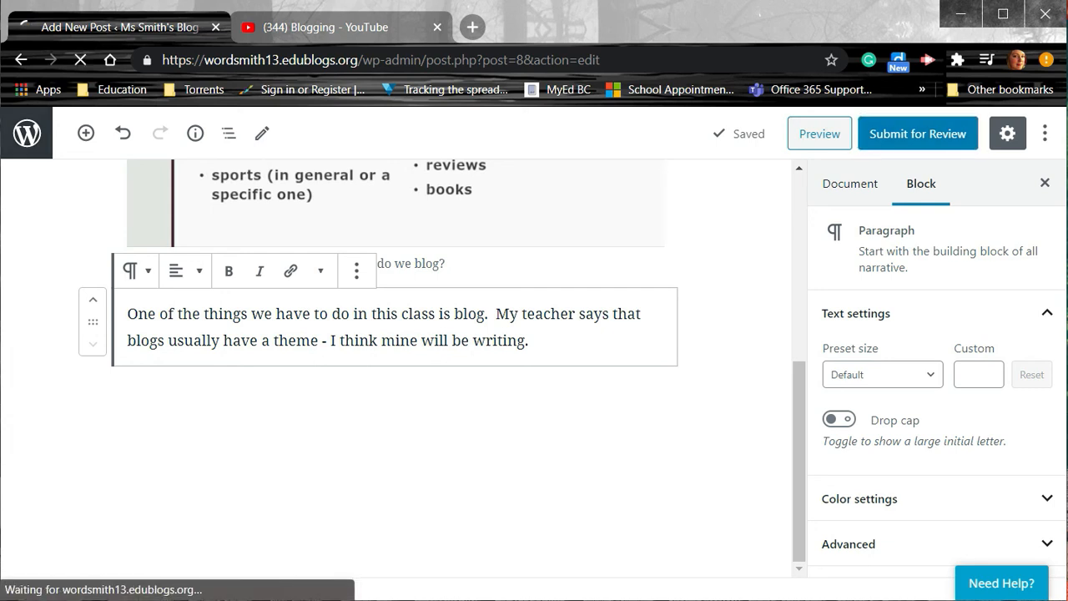